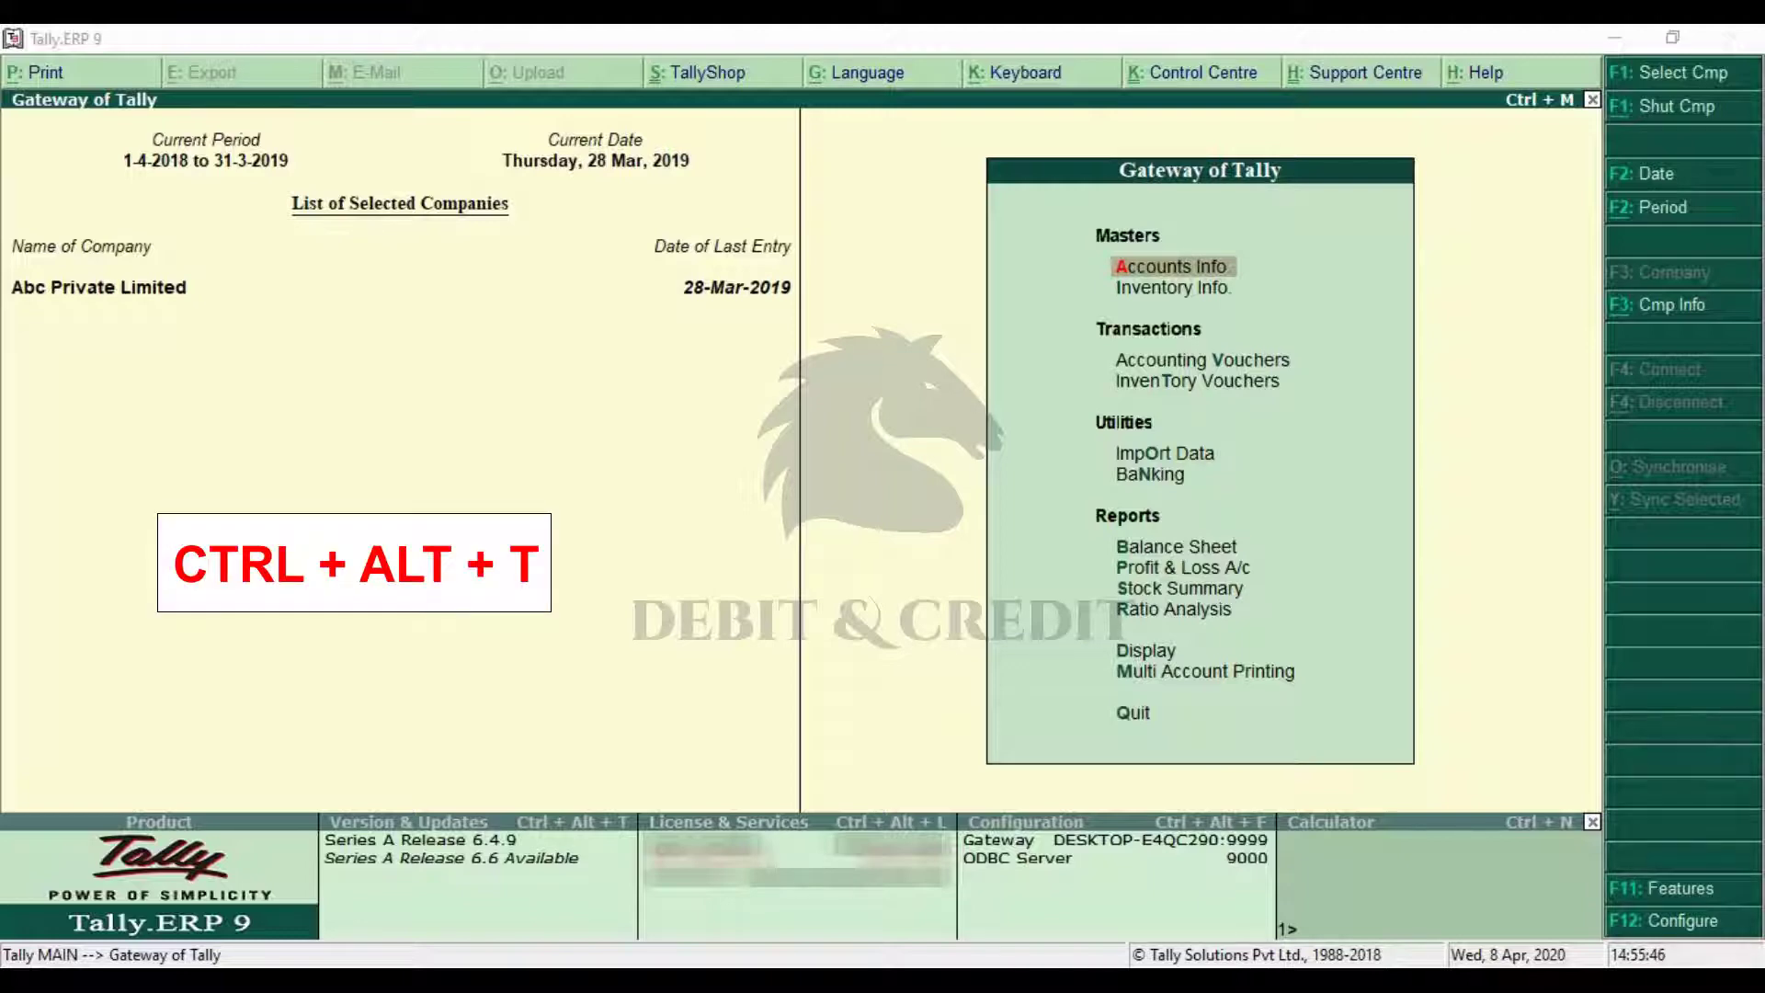
# Add standard narration.tcp as a local TDL loaded on startup, then return to the Gateway of Tally.
pyautogui.hotkey('ctrl', 'alt', 't')
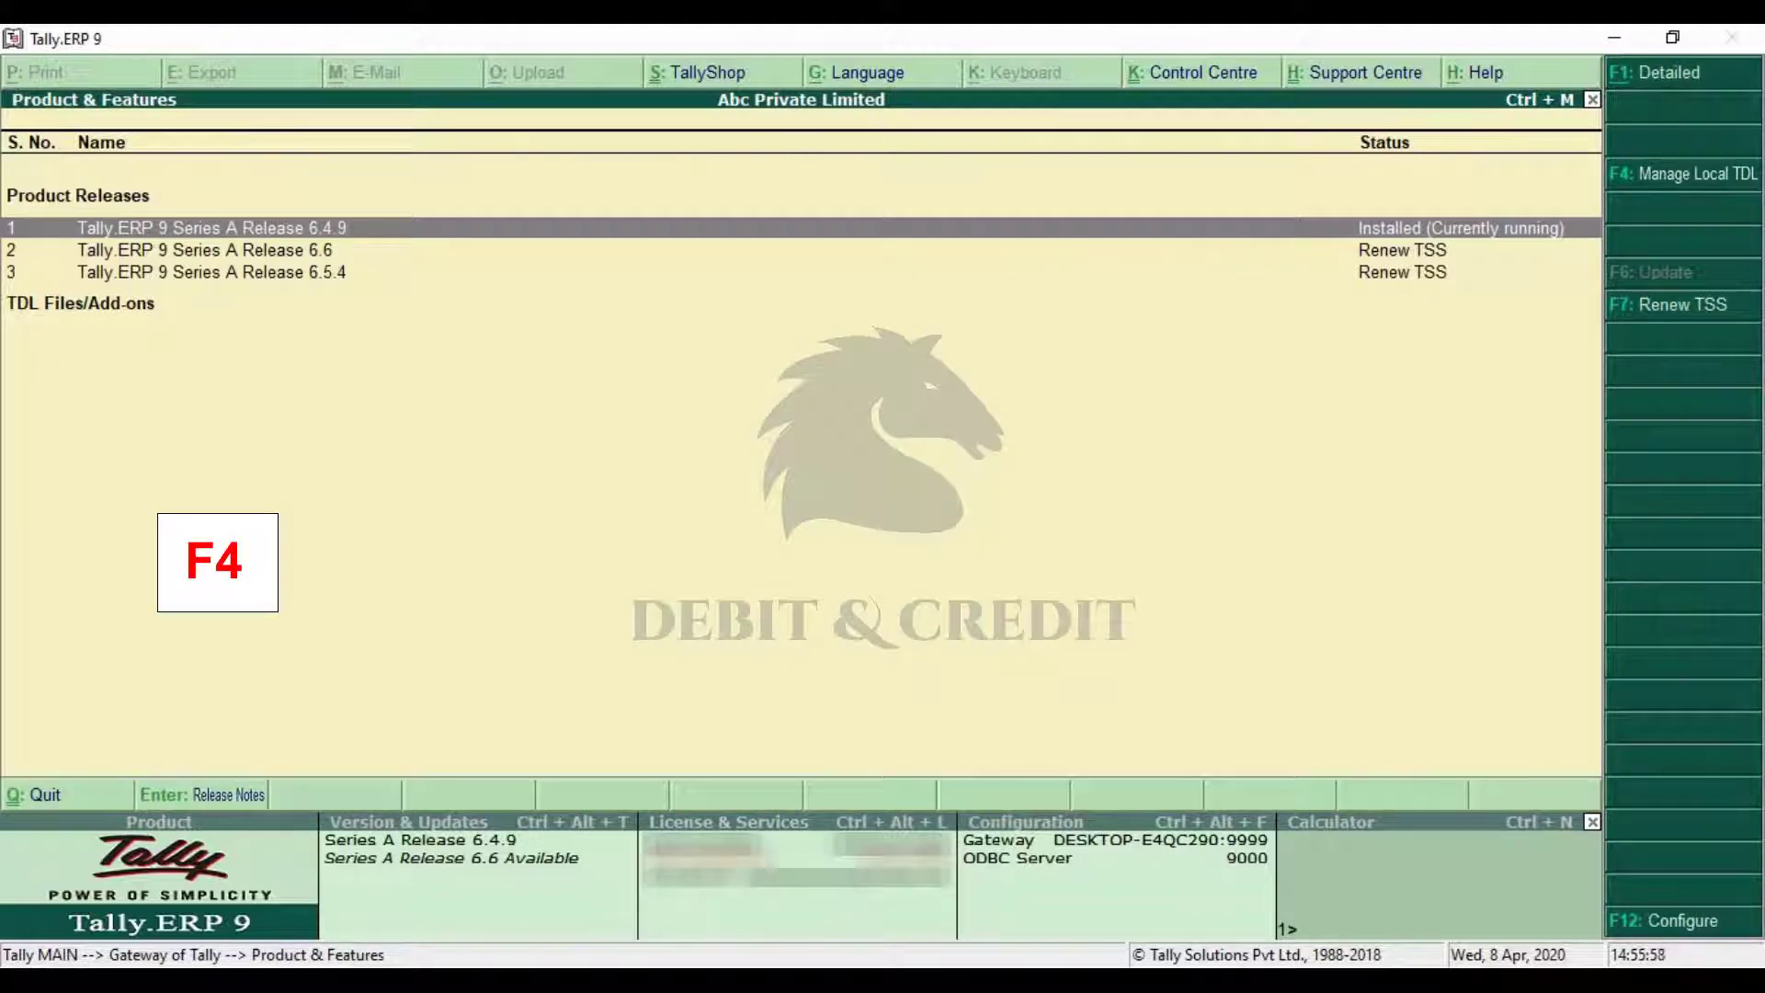
pyautogui.press('F4')
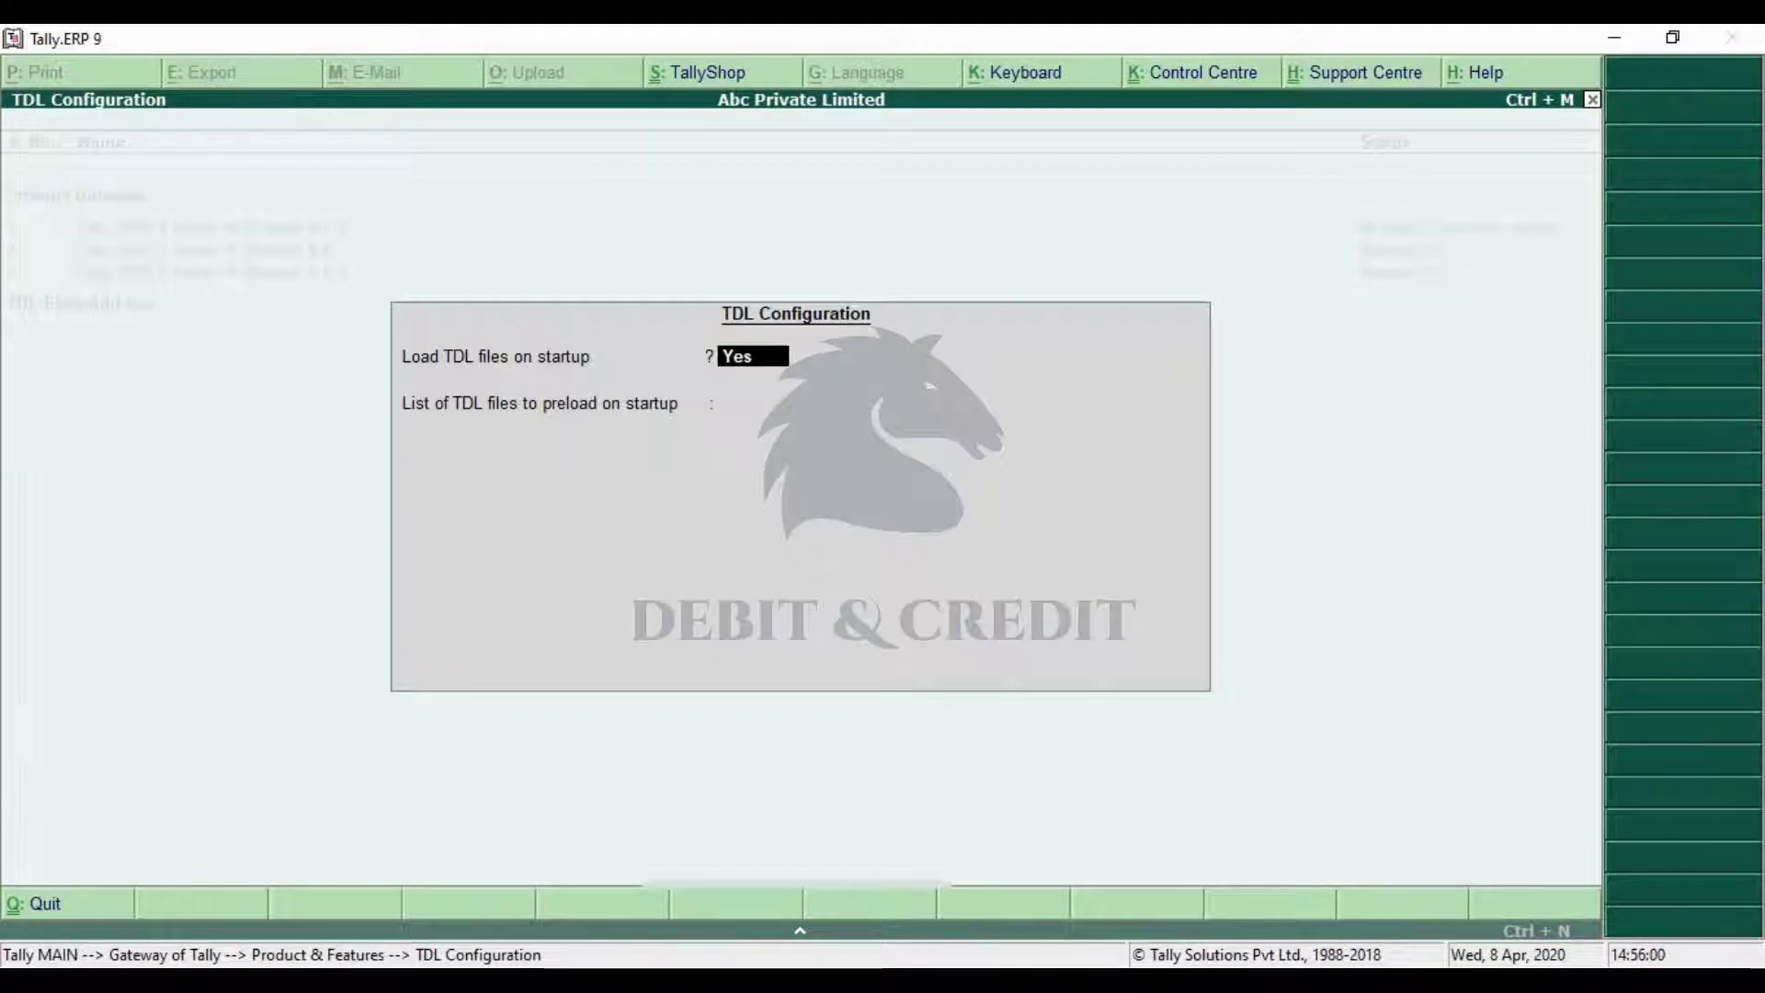
pyautogui.press('Return')
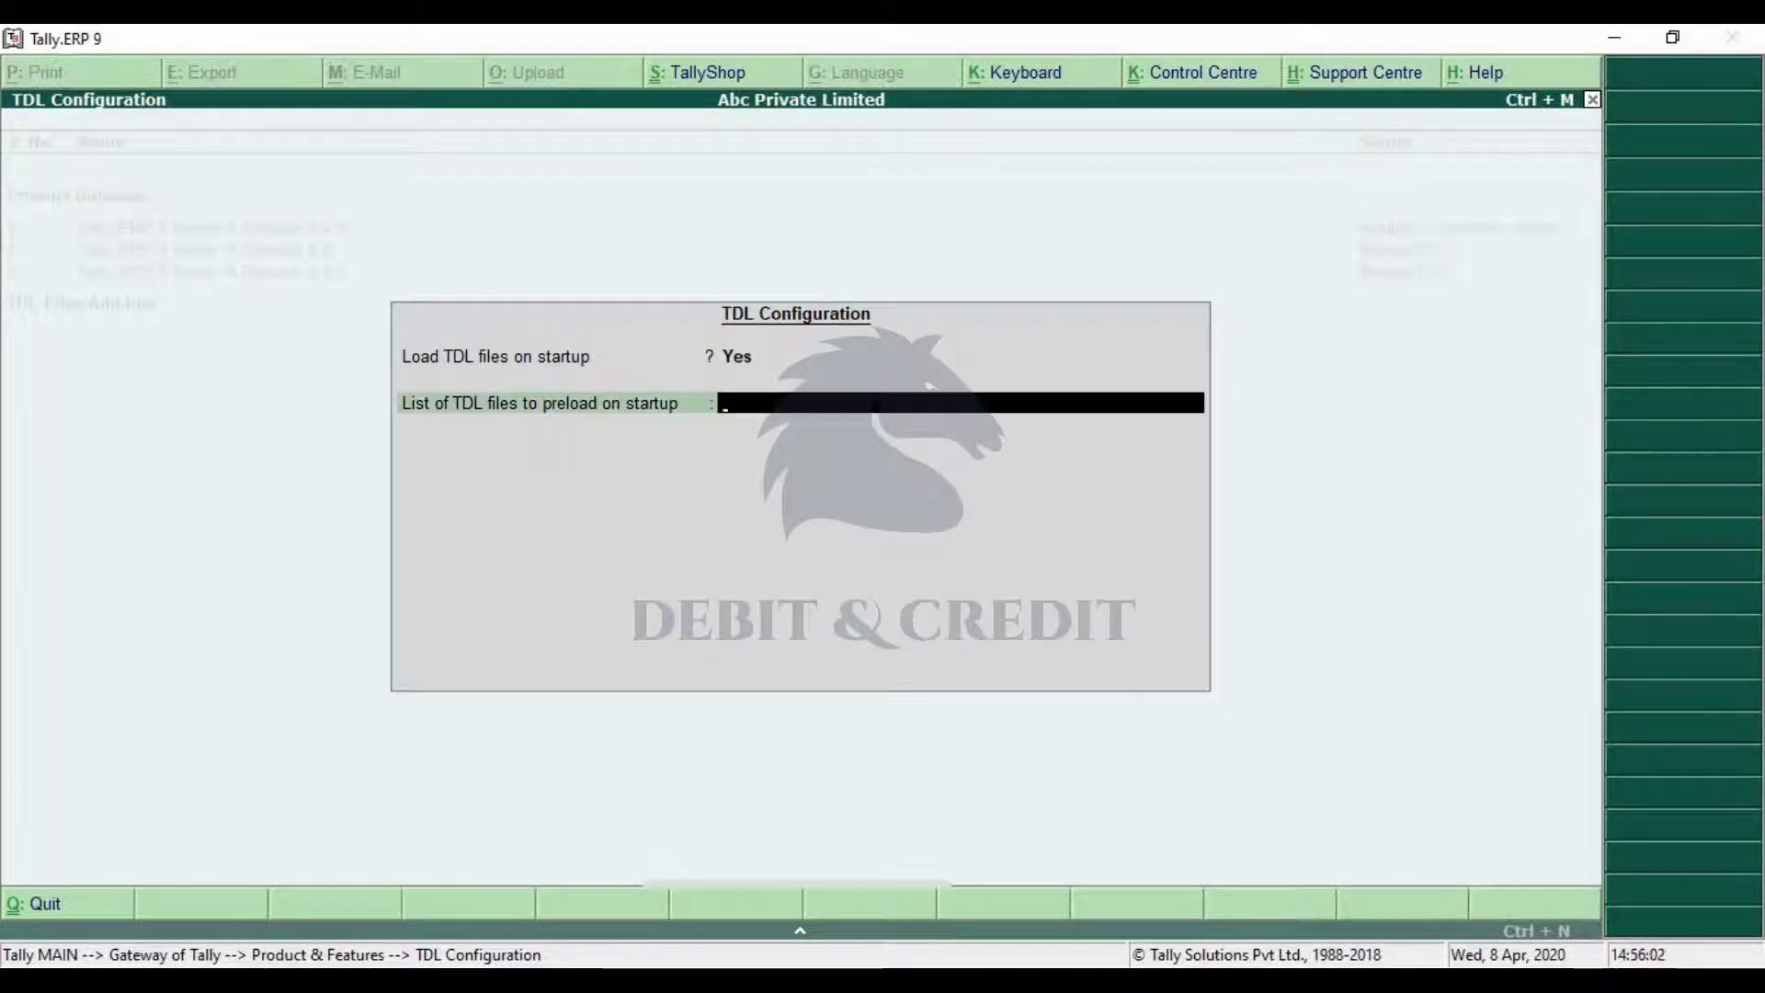
pyautogui.hotkey('ctrl', 'alt', 'v')
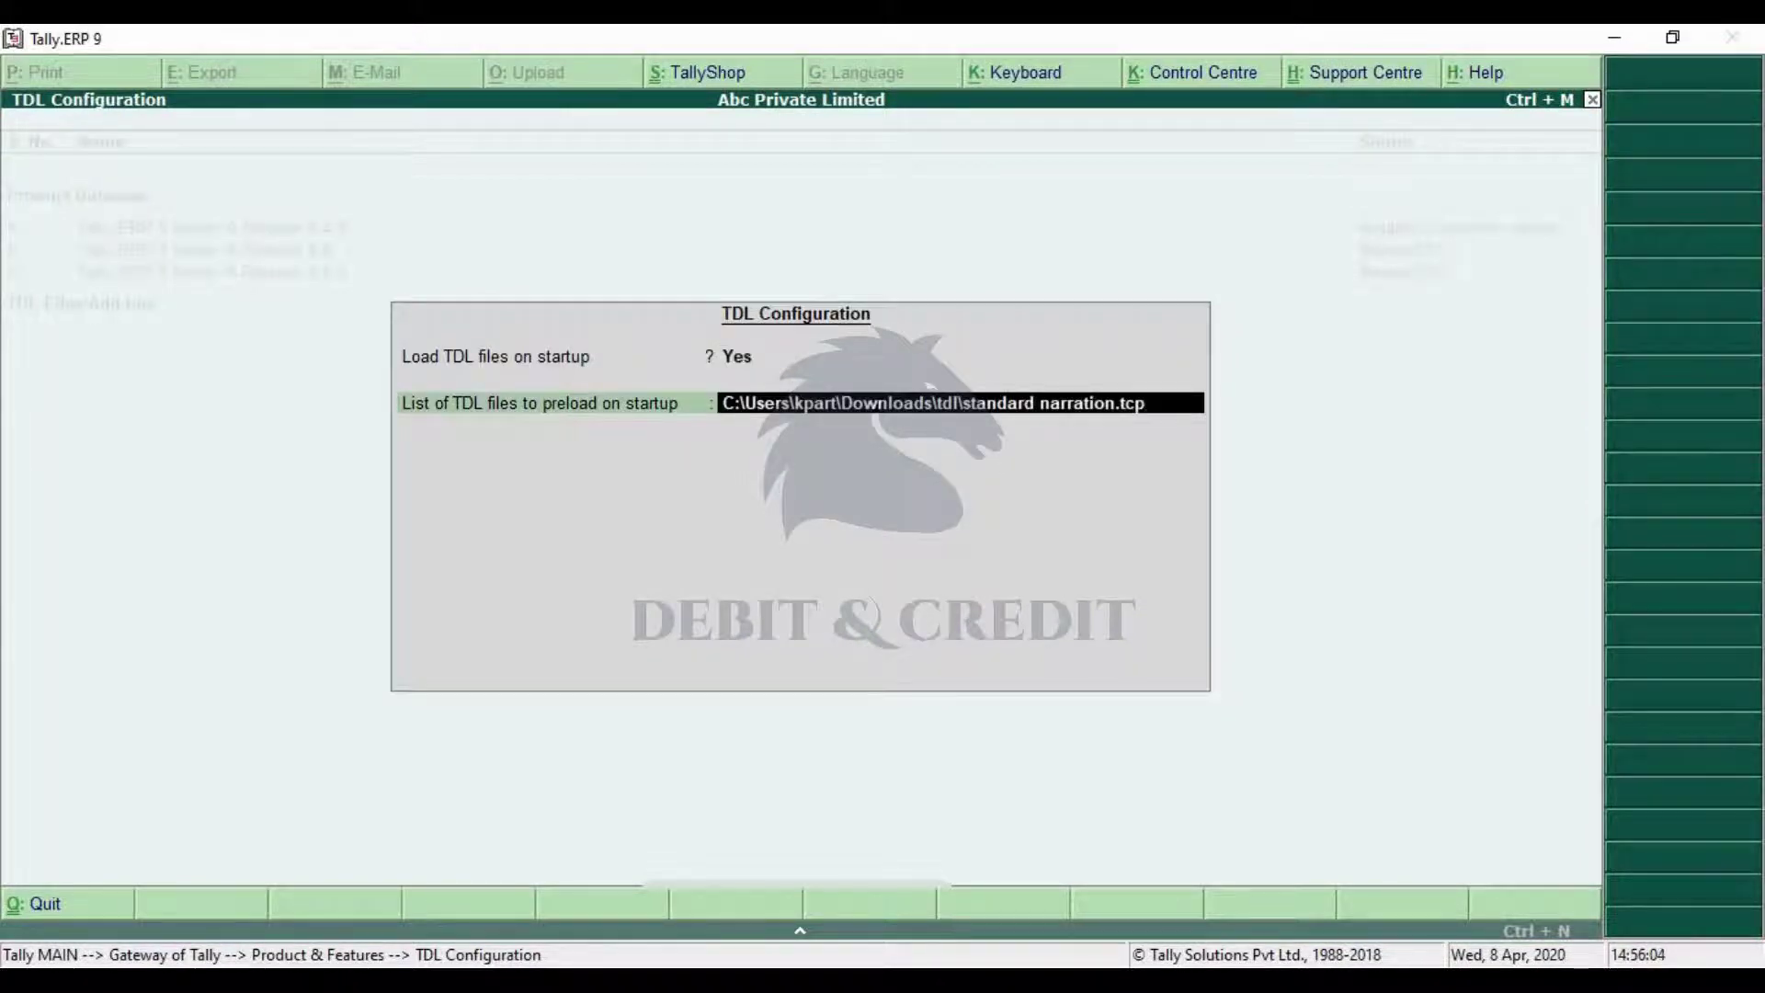
pyautogui.press('Return')
pyautogui.press('Return')
pyautogui.press('Return')
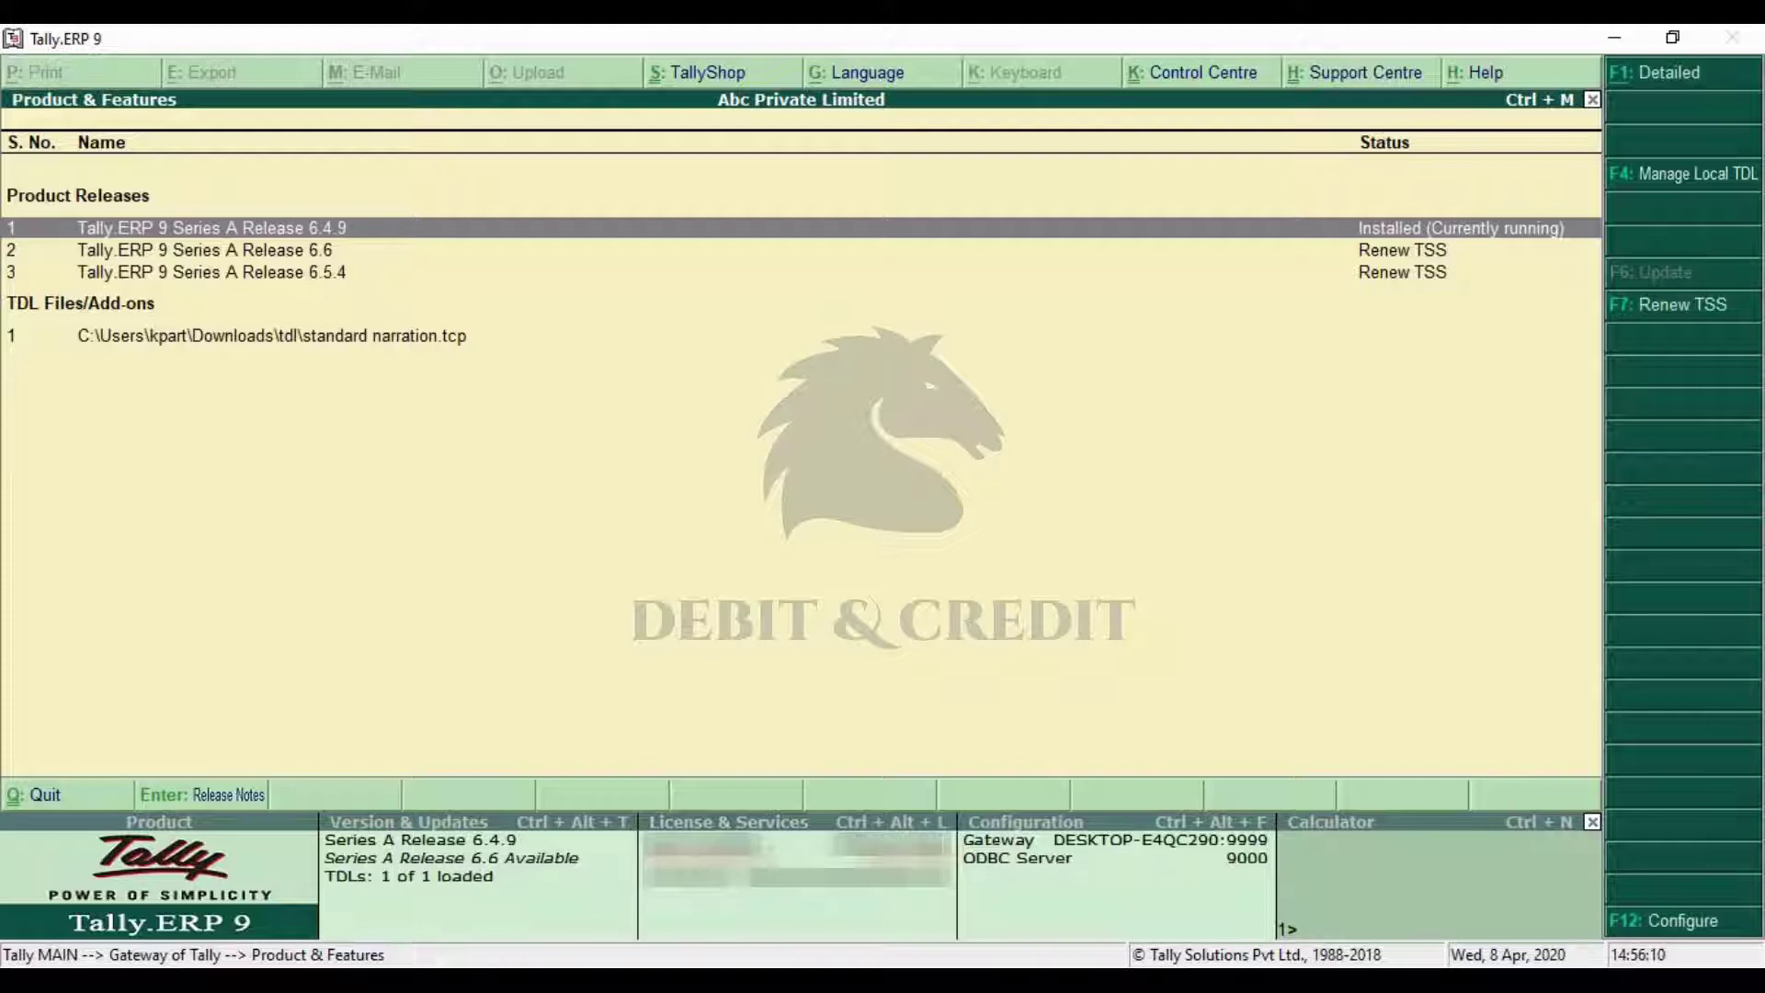
pyautogui.press('Escape')
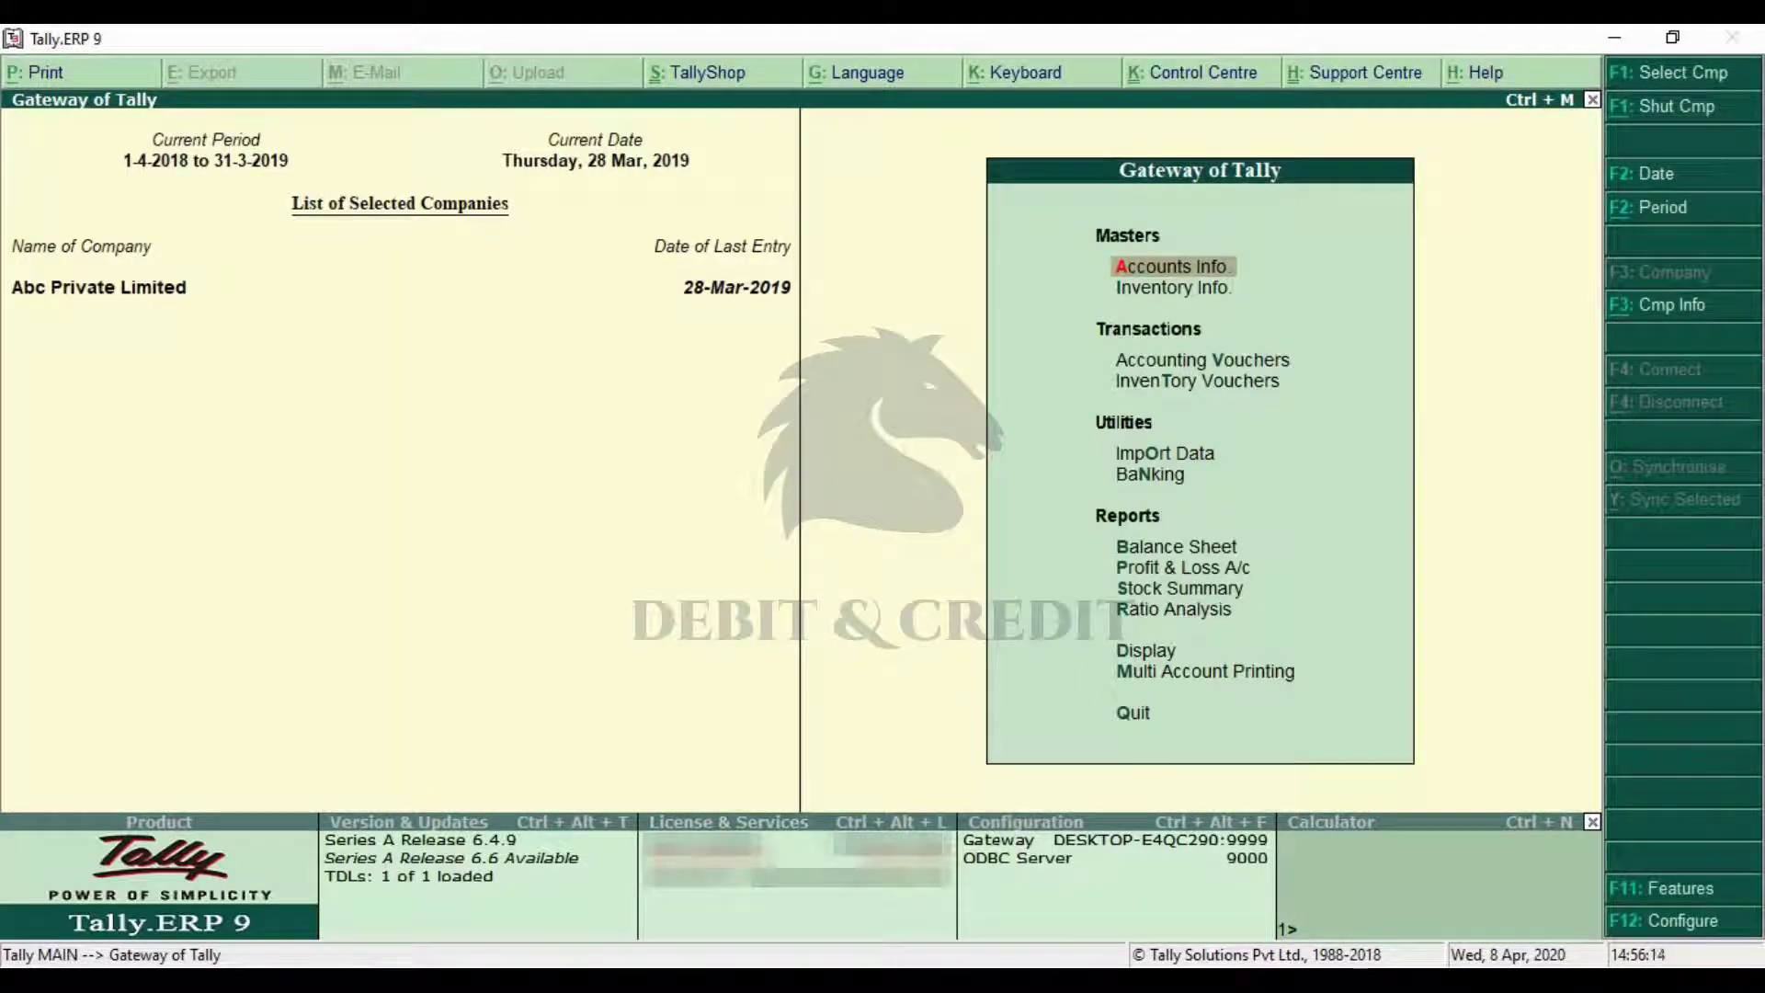
# Open Accounts Info. and choose the new Narration master.
pyautogui.press('Return')
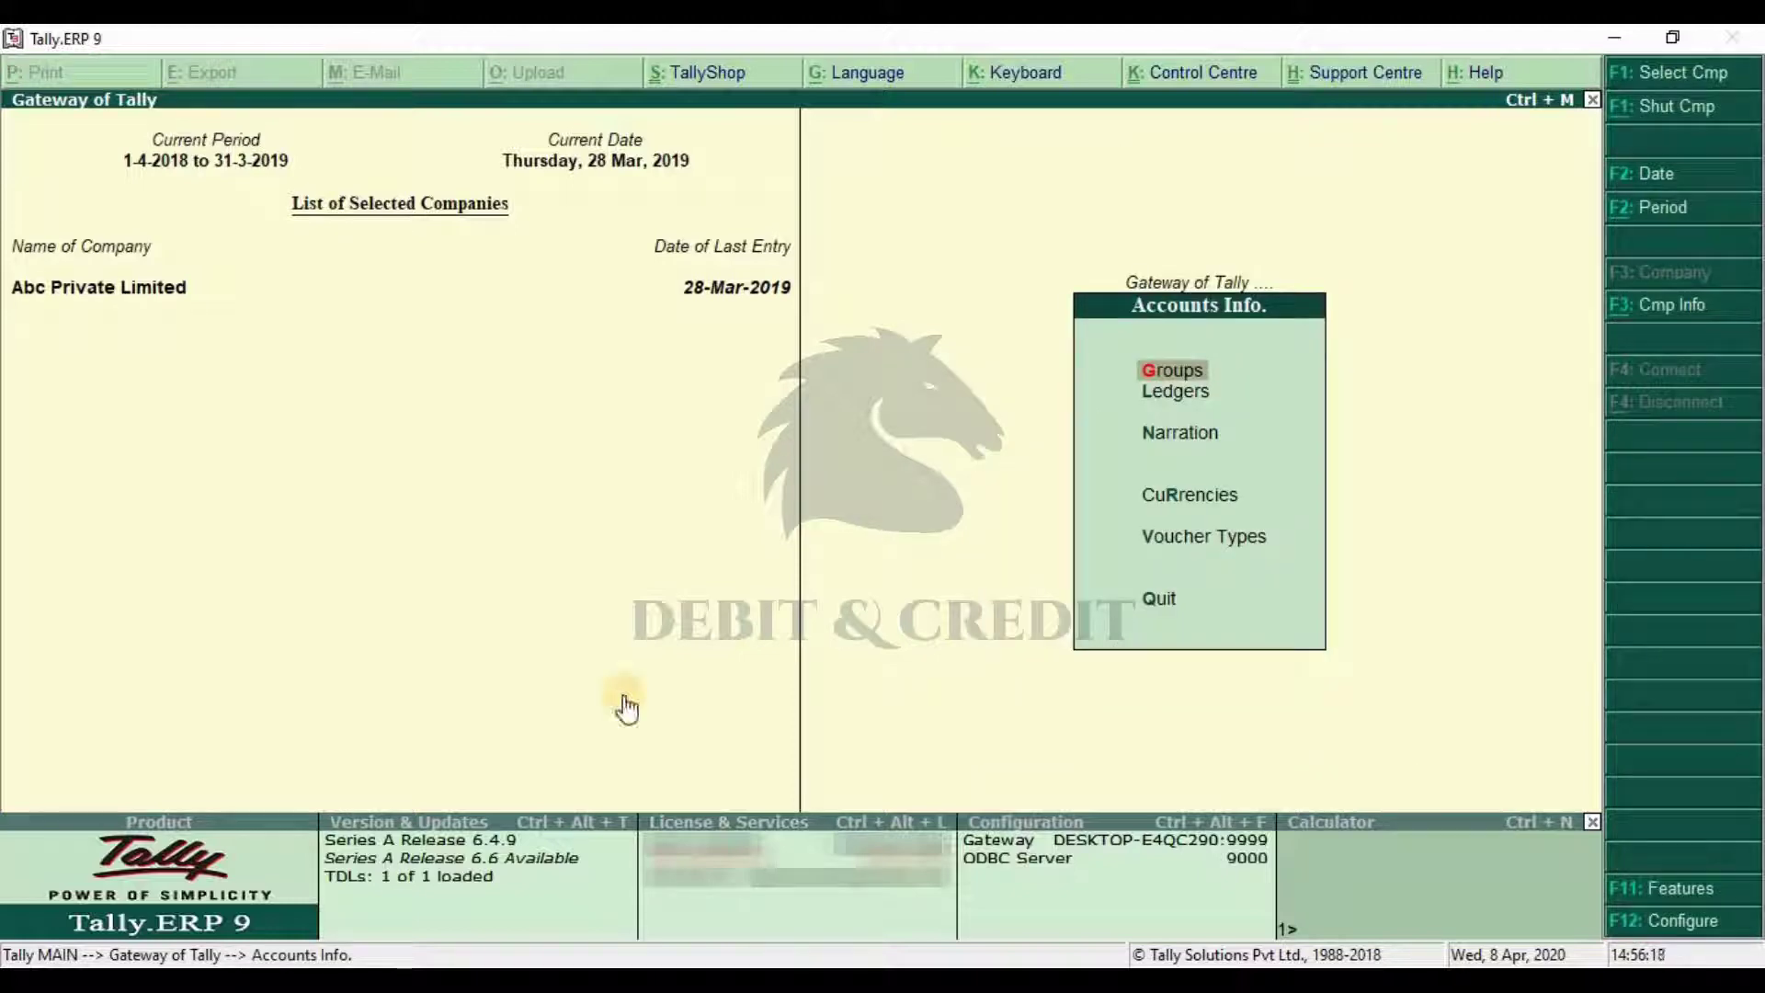
pyautogui.press('Down')
pyautogui.press('Down')
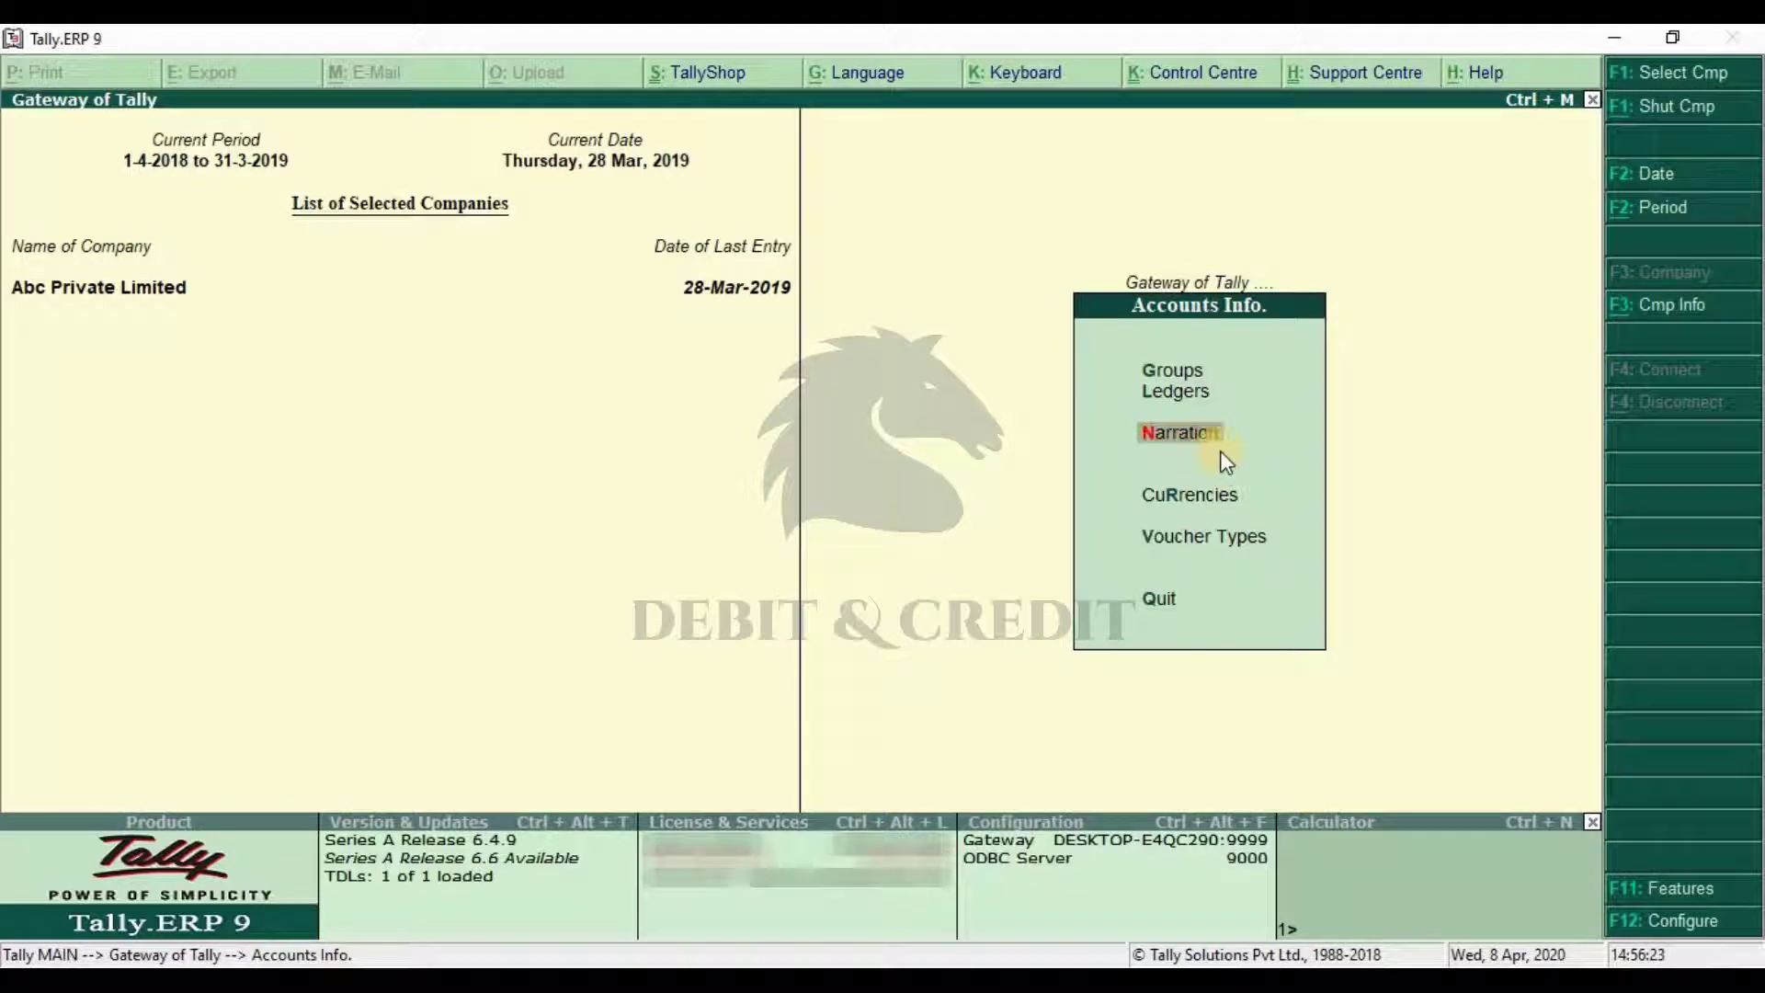
pyautogui.press('n')
# Open the master narration list and move past the two existing narrations to a new row 3.
pyautogui.click(1215, 461)
pyautogui.press('Down')
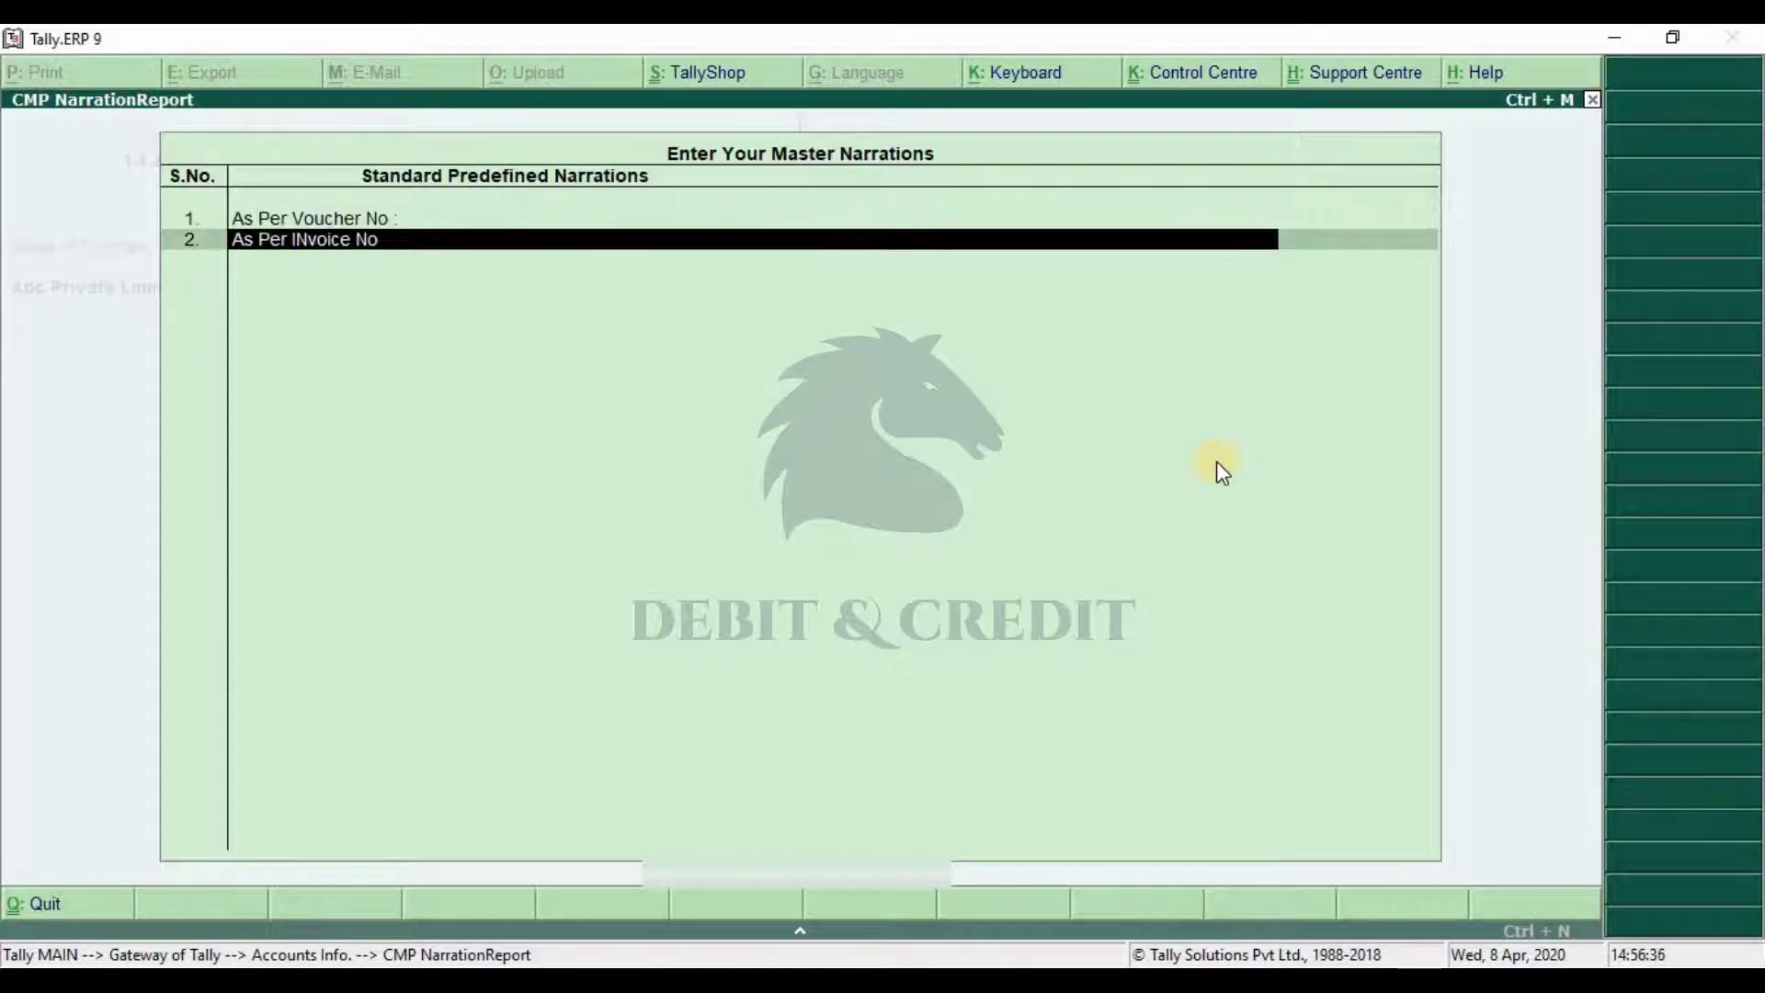
pyautogui.press('Up')
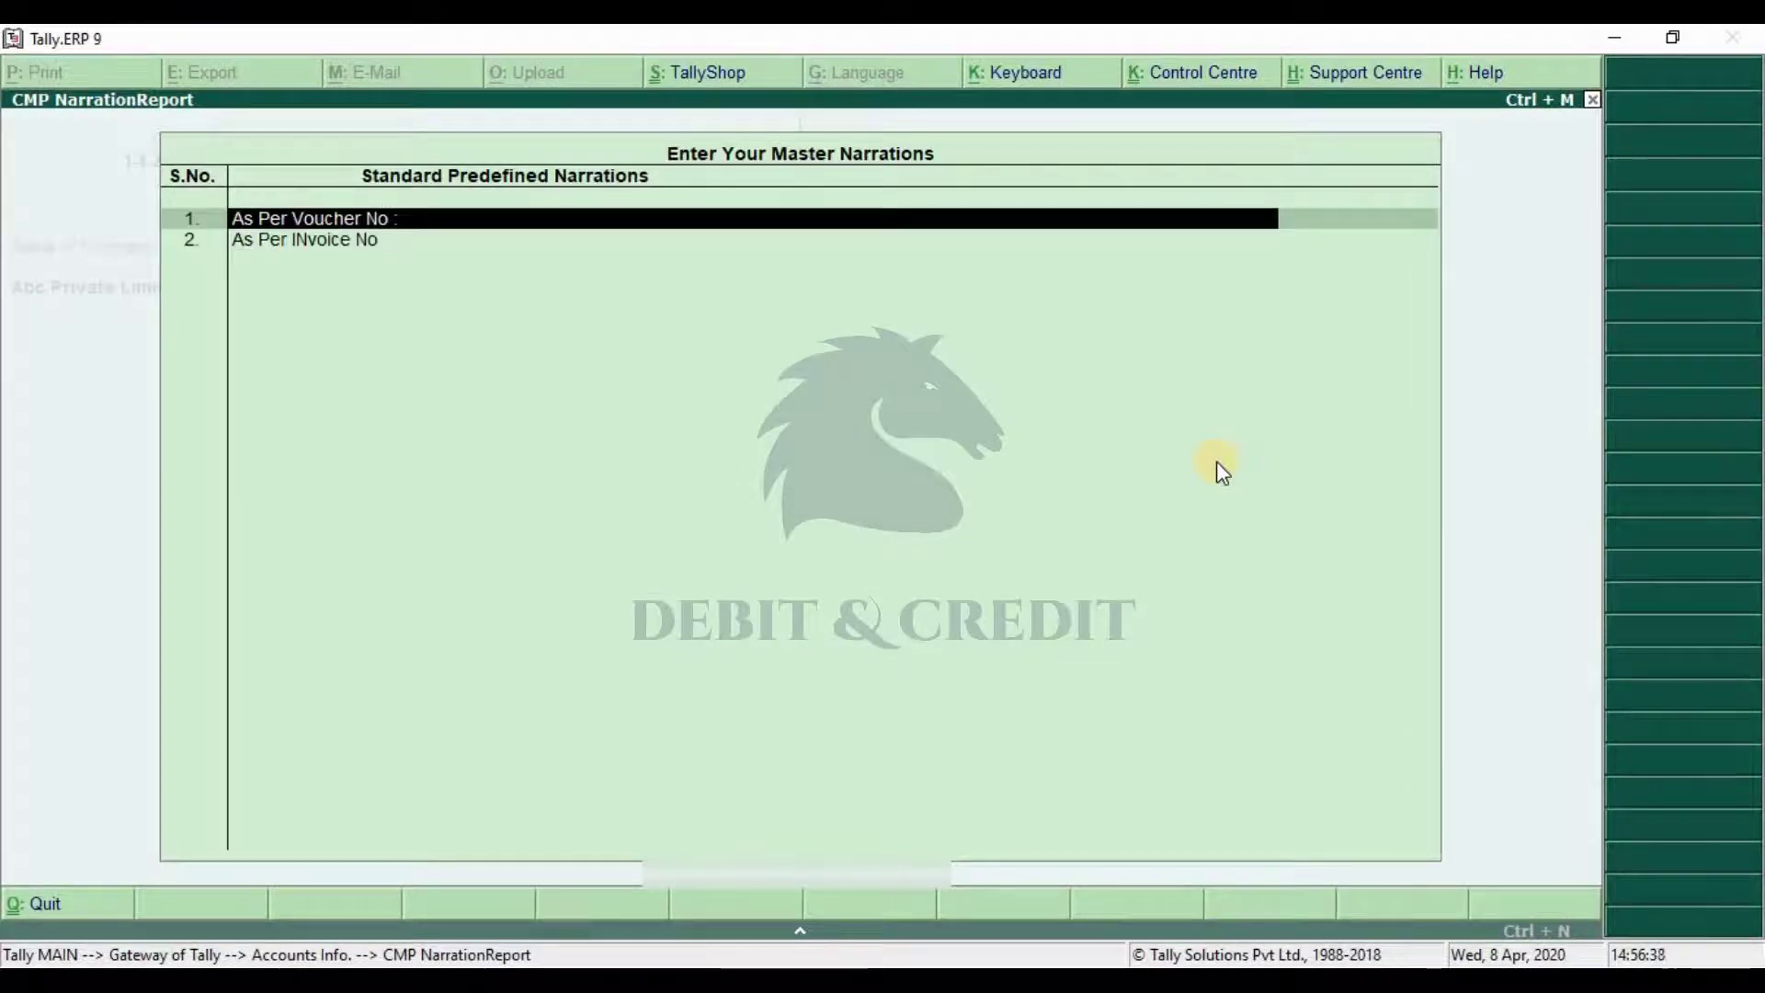
pyautogui.press('Down')
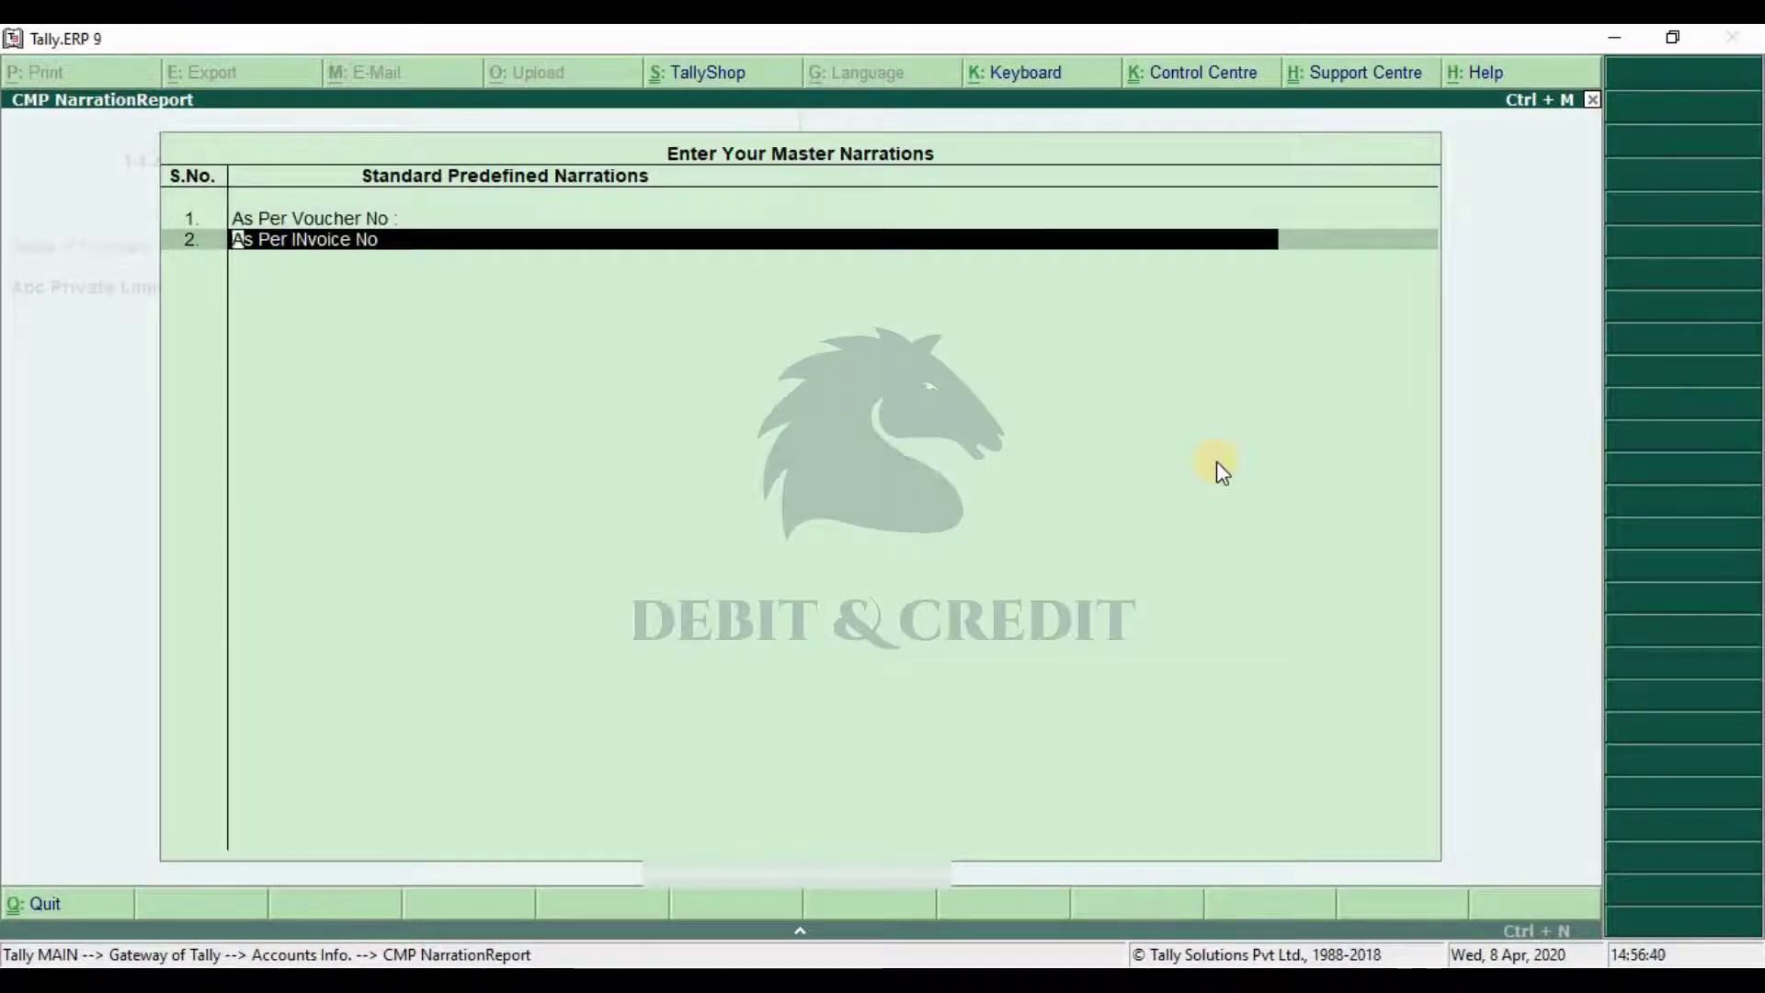
pyautogui.press('Up')
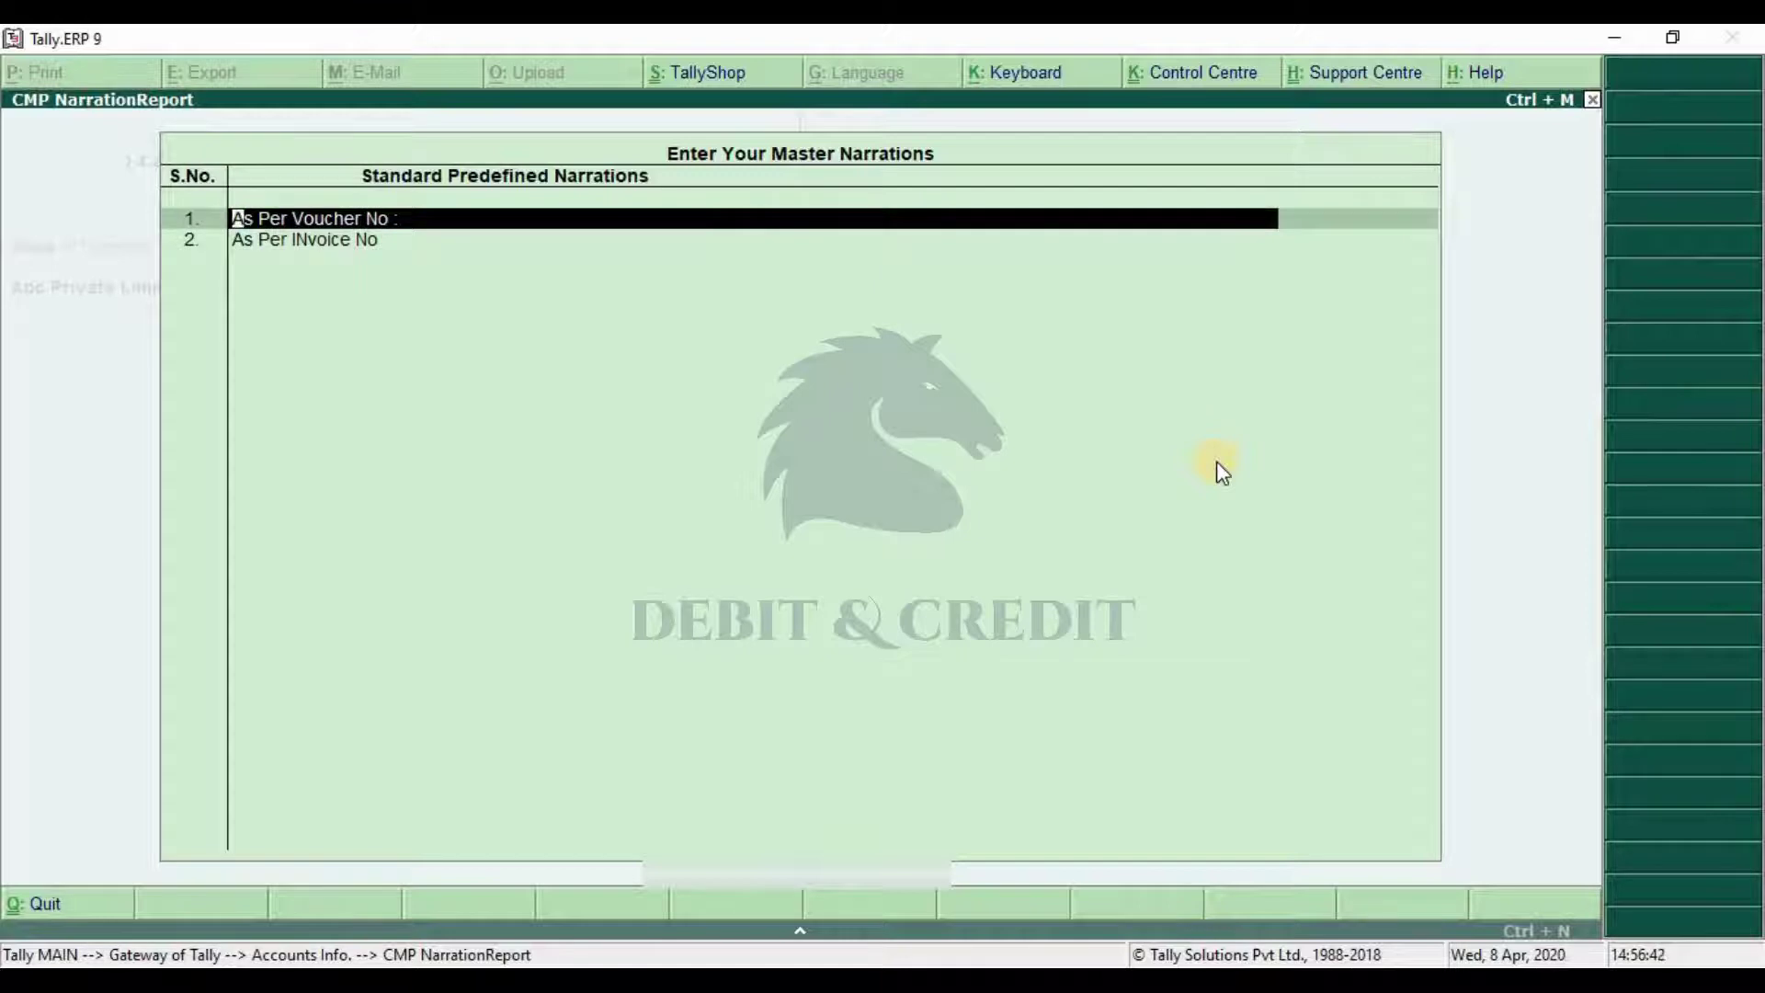
pyautogui.press('Down')
pyautogui.press('Down')
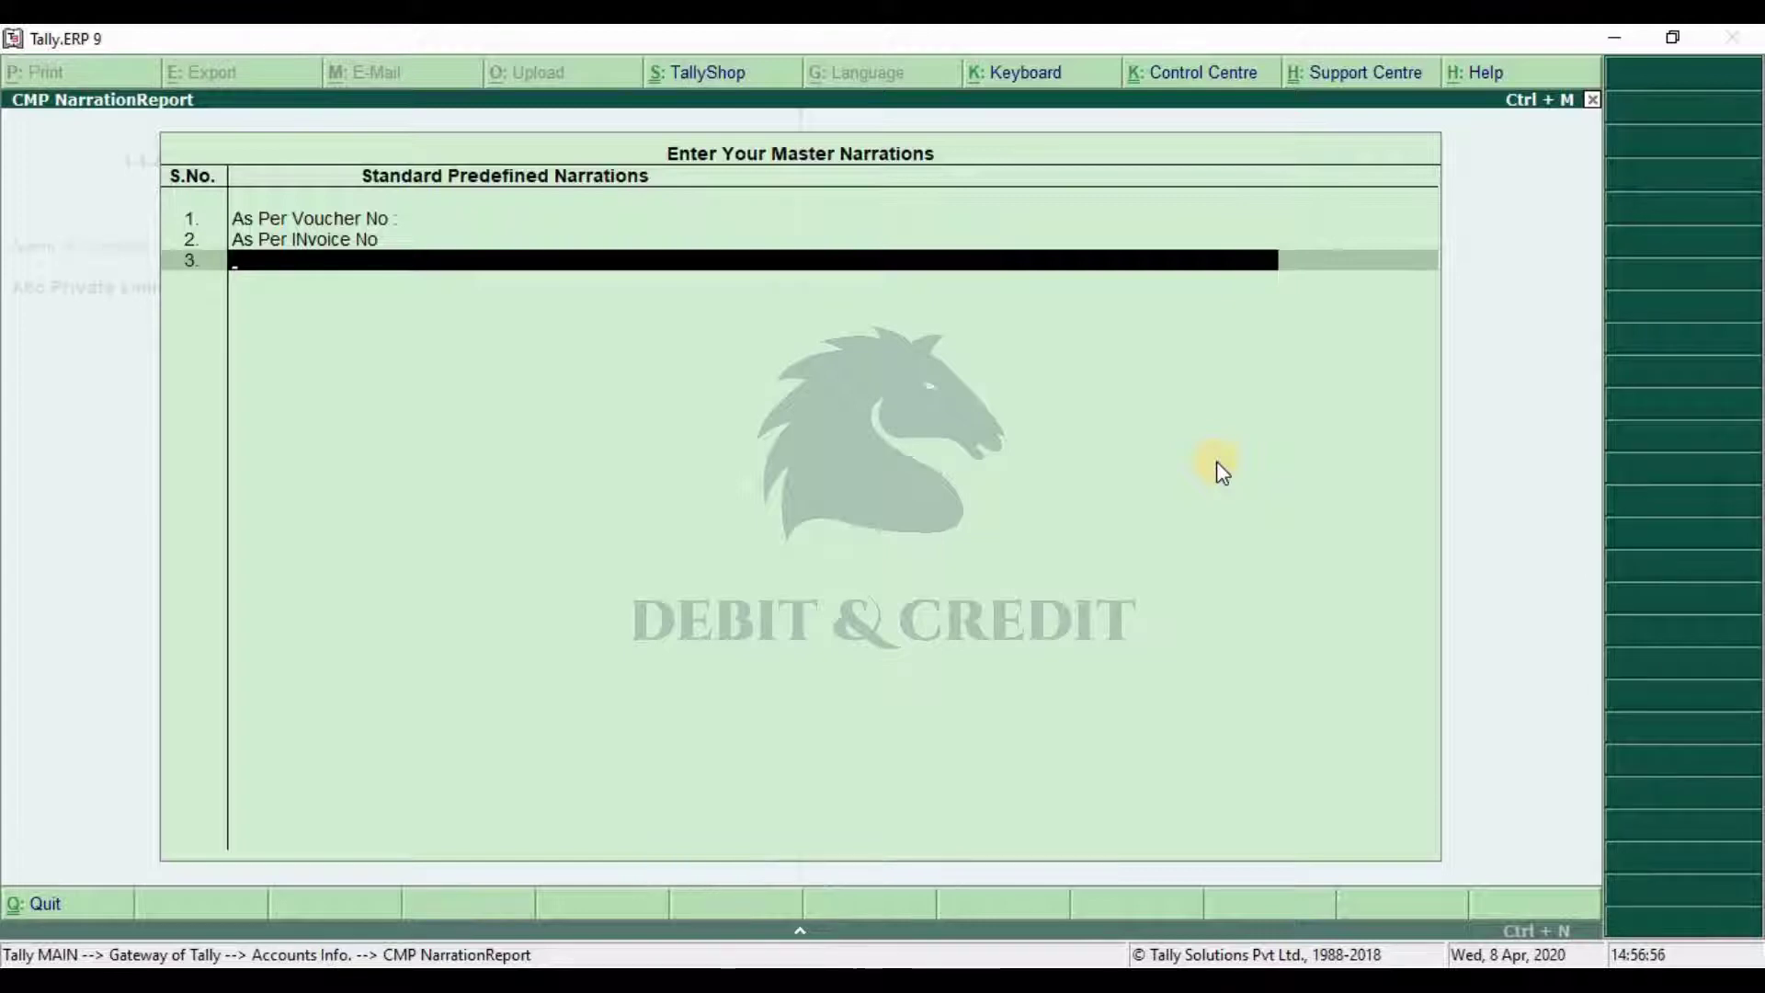
# Enter a third narration 'Food Expenses for' followed by the person's name, and accept the list.
pyautogui.write('Food E')
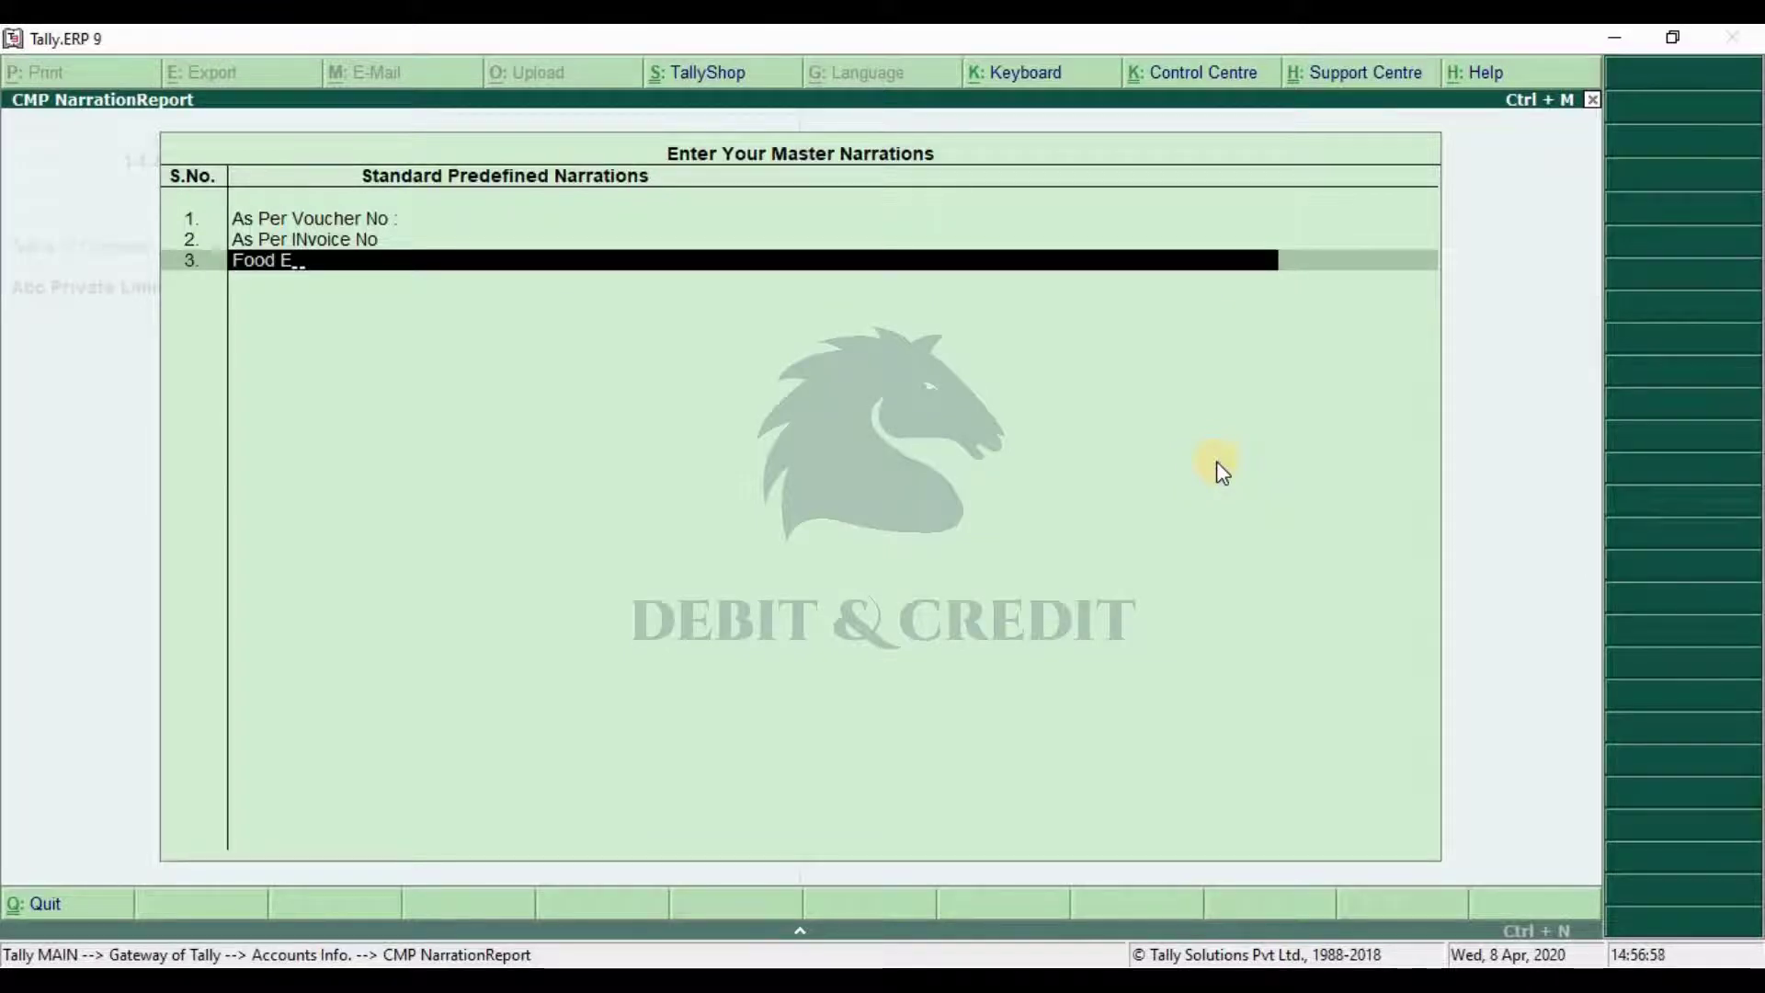
pyautogui.write('xpenses')
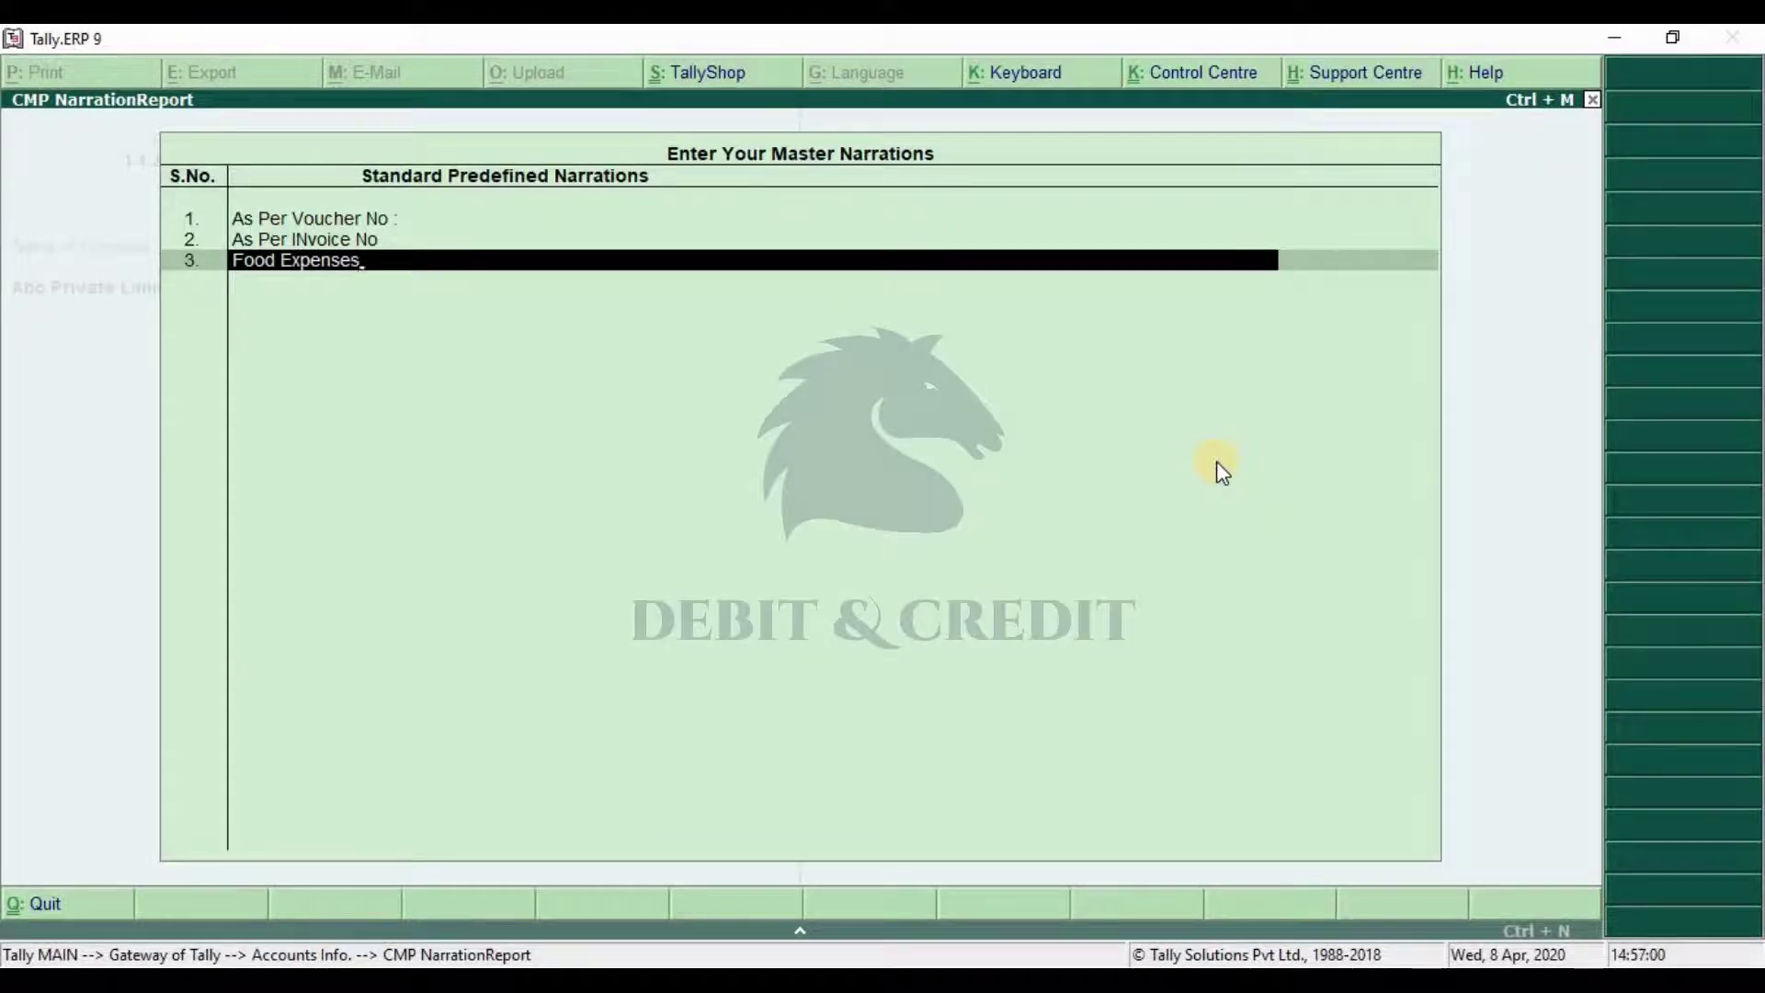
pyautogui.write(' for John Smith')
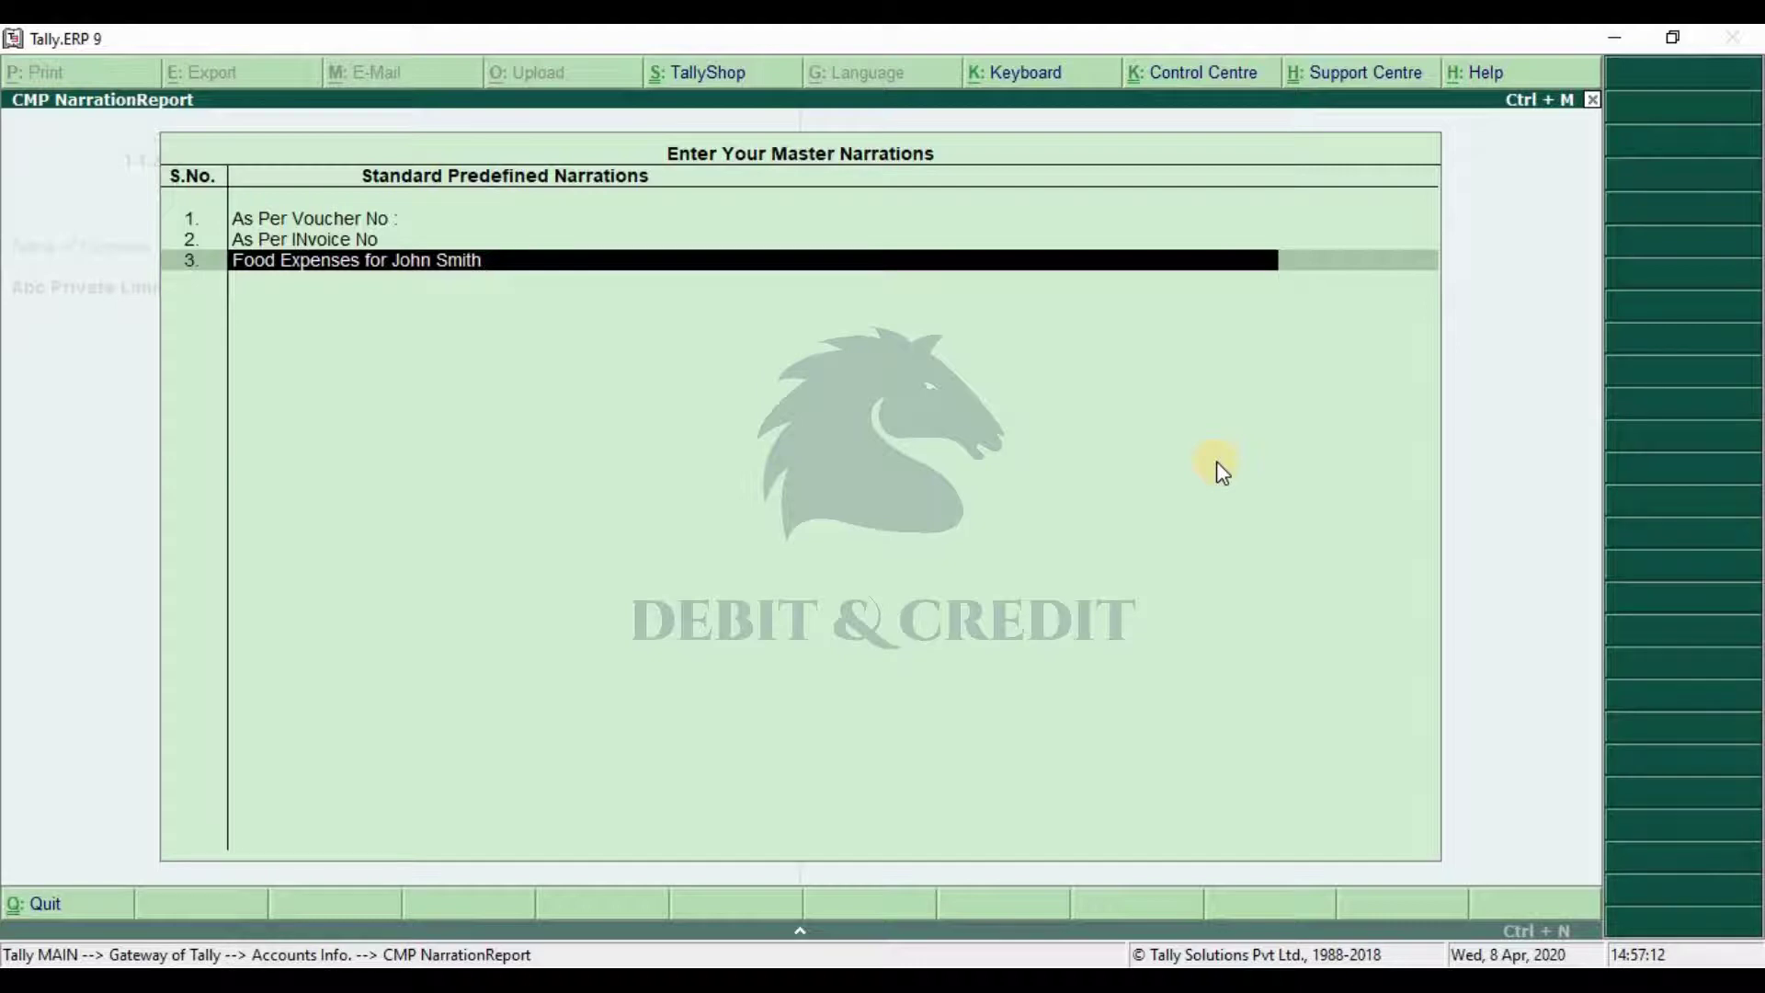
pyautogui.press('Return')
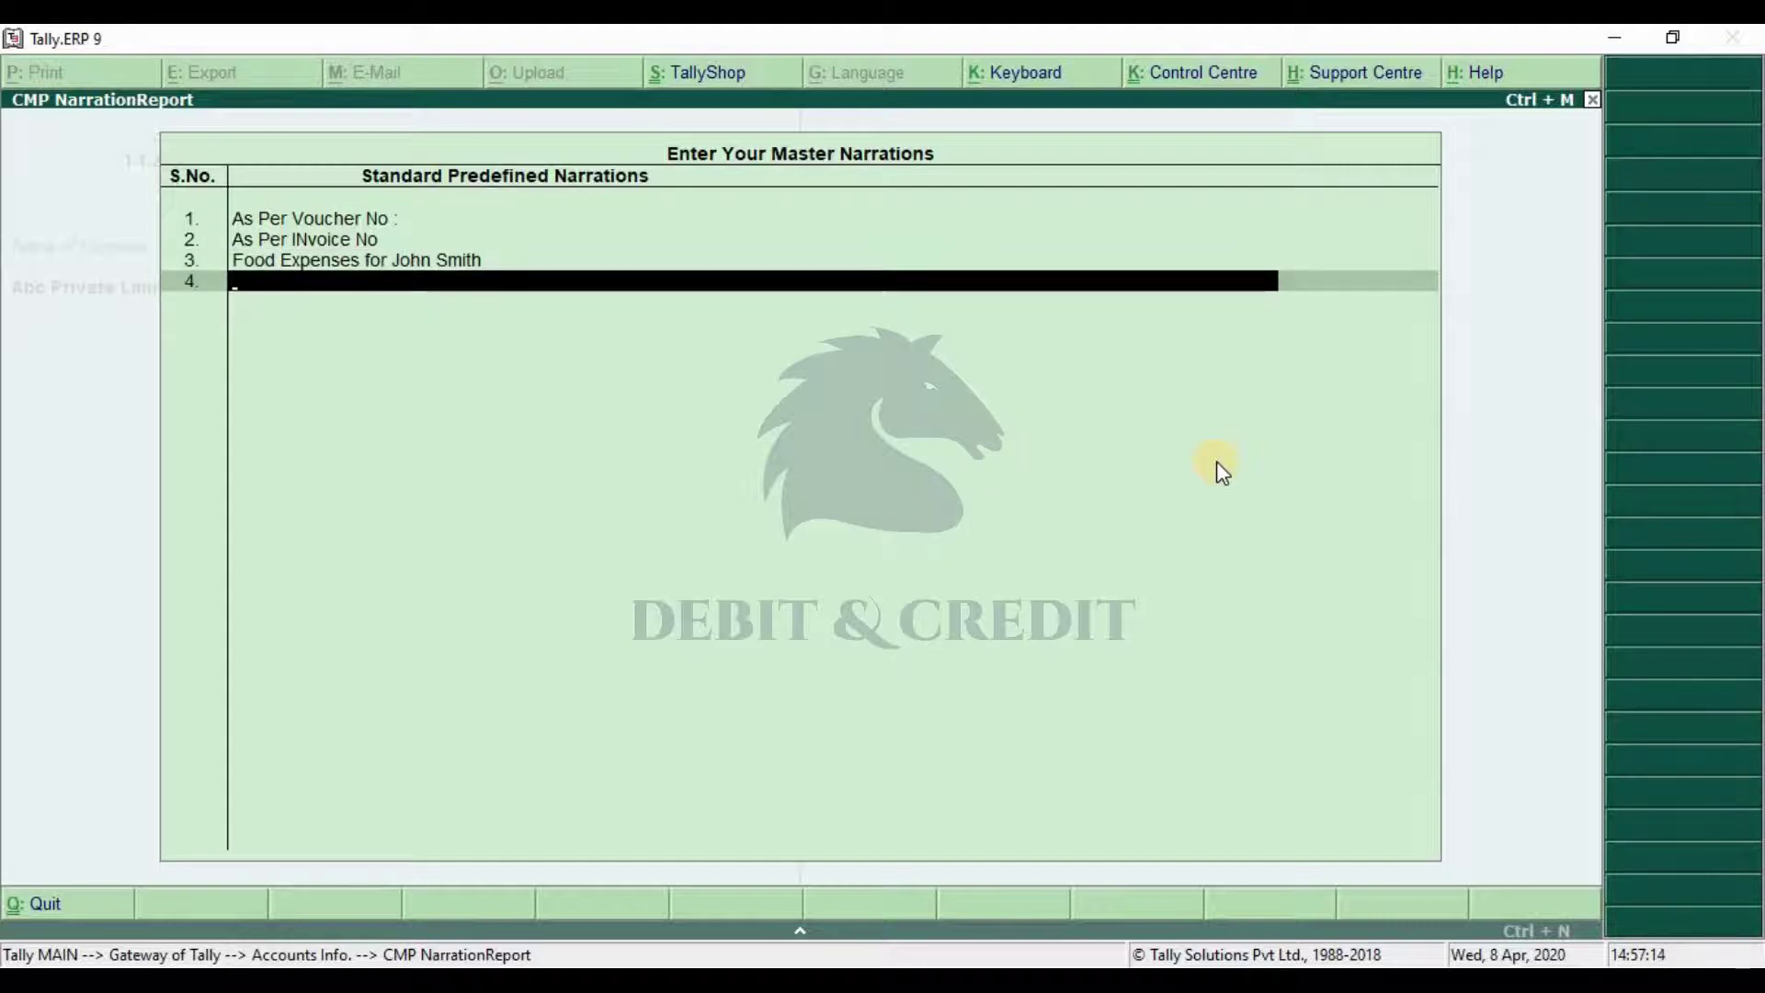
pyautogui.press('Return')
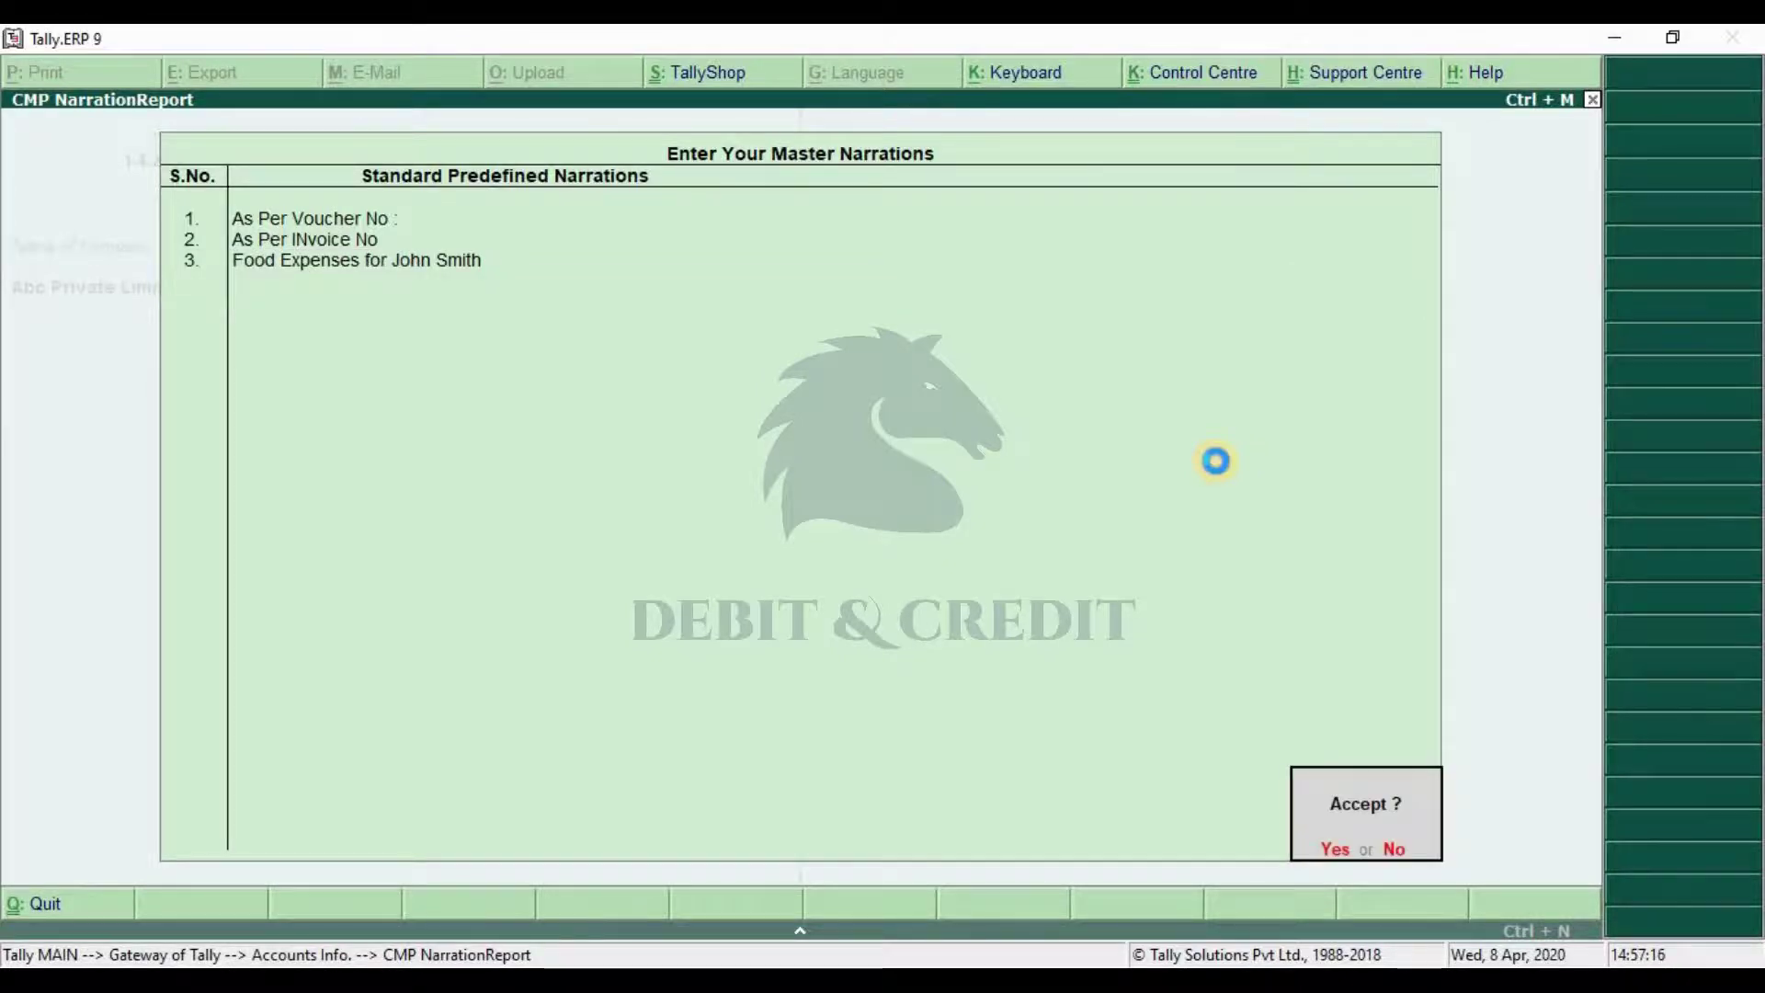
pyautogui.press('Return')
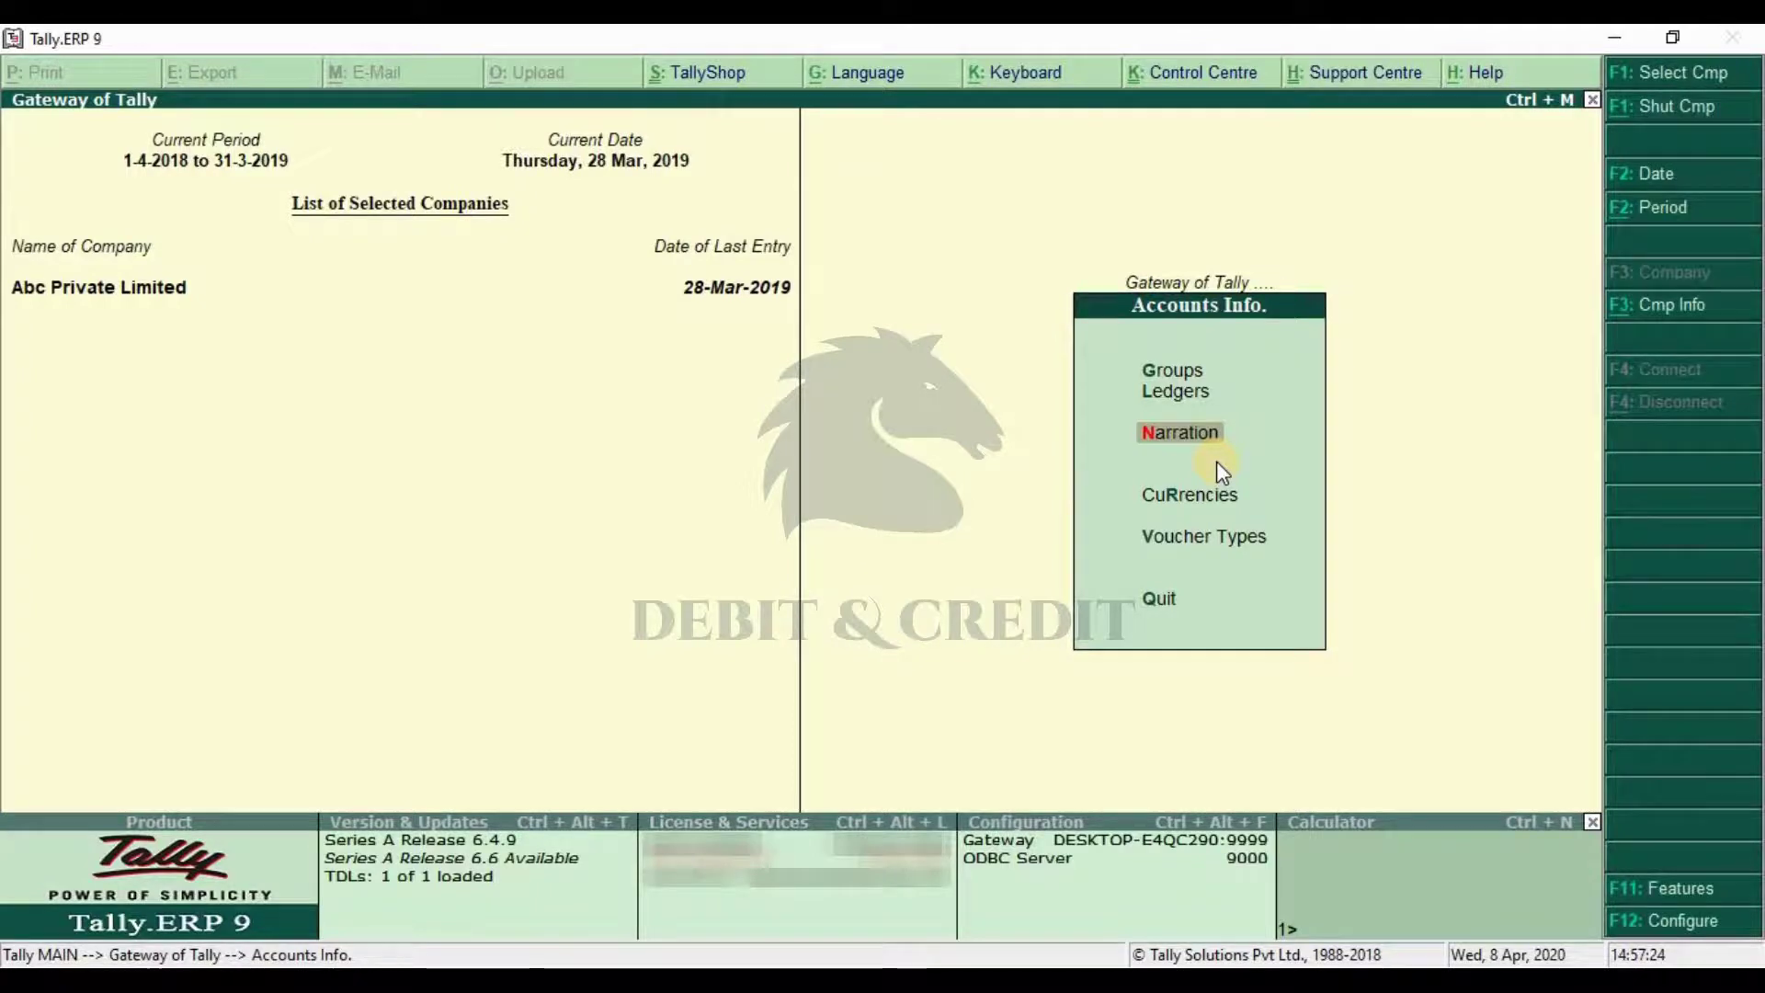
# Return to the Gateway of Tally and start a new accounting voucher.
pyautogui.press('Escape')
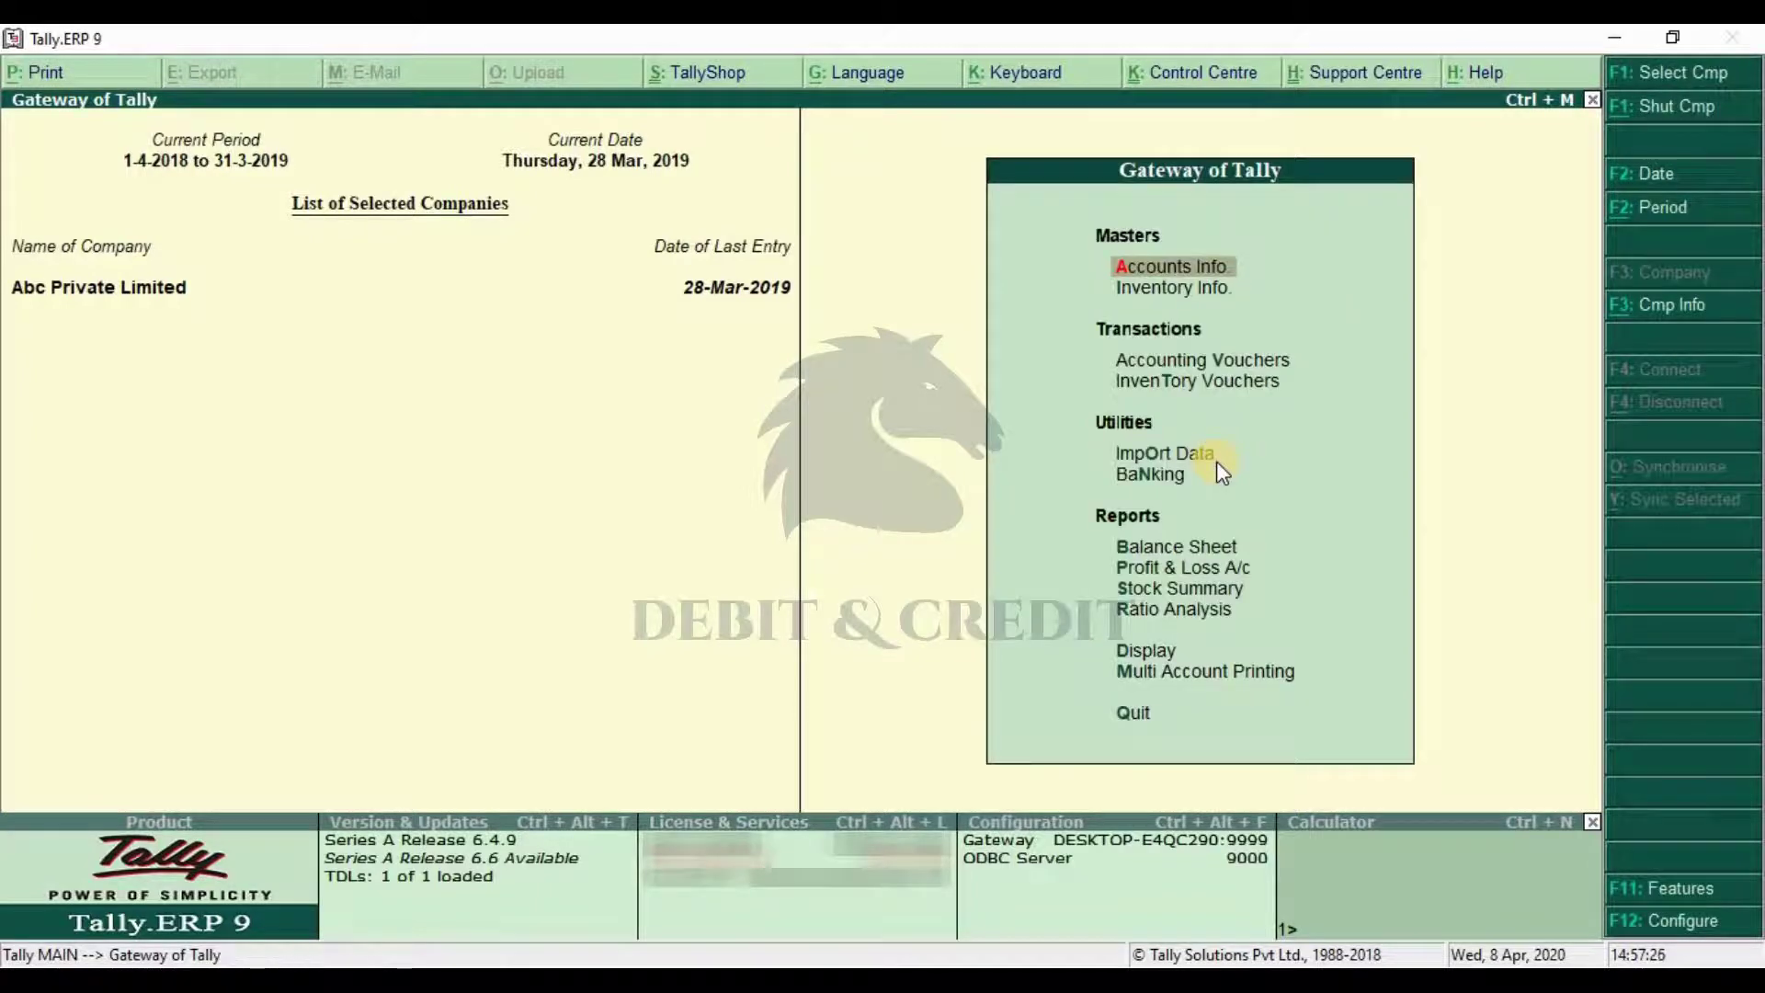
pyautogui.press('Down')
pyautogui.press('Down')
pyautogui.press('Down')
pyautogui.press('Up')
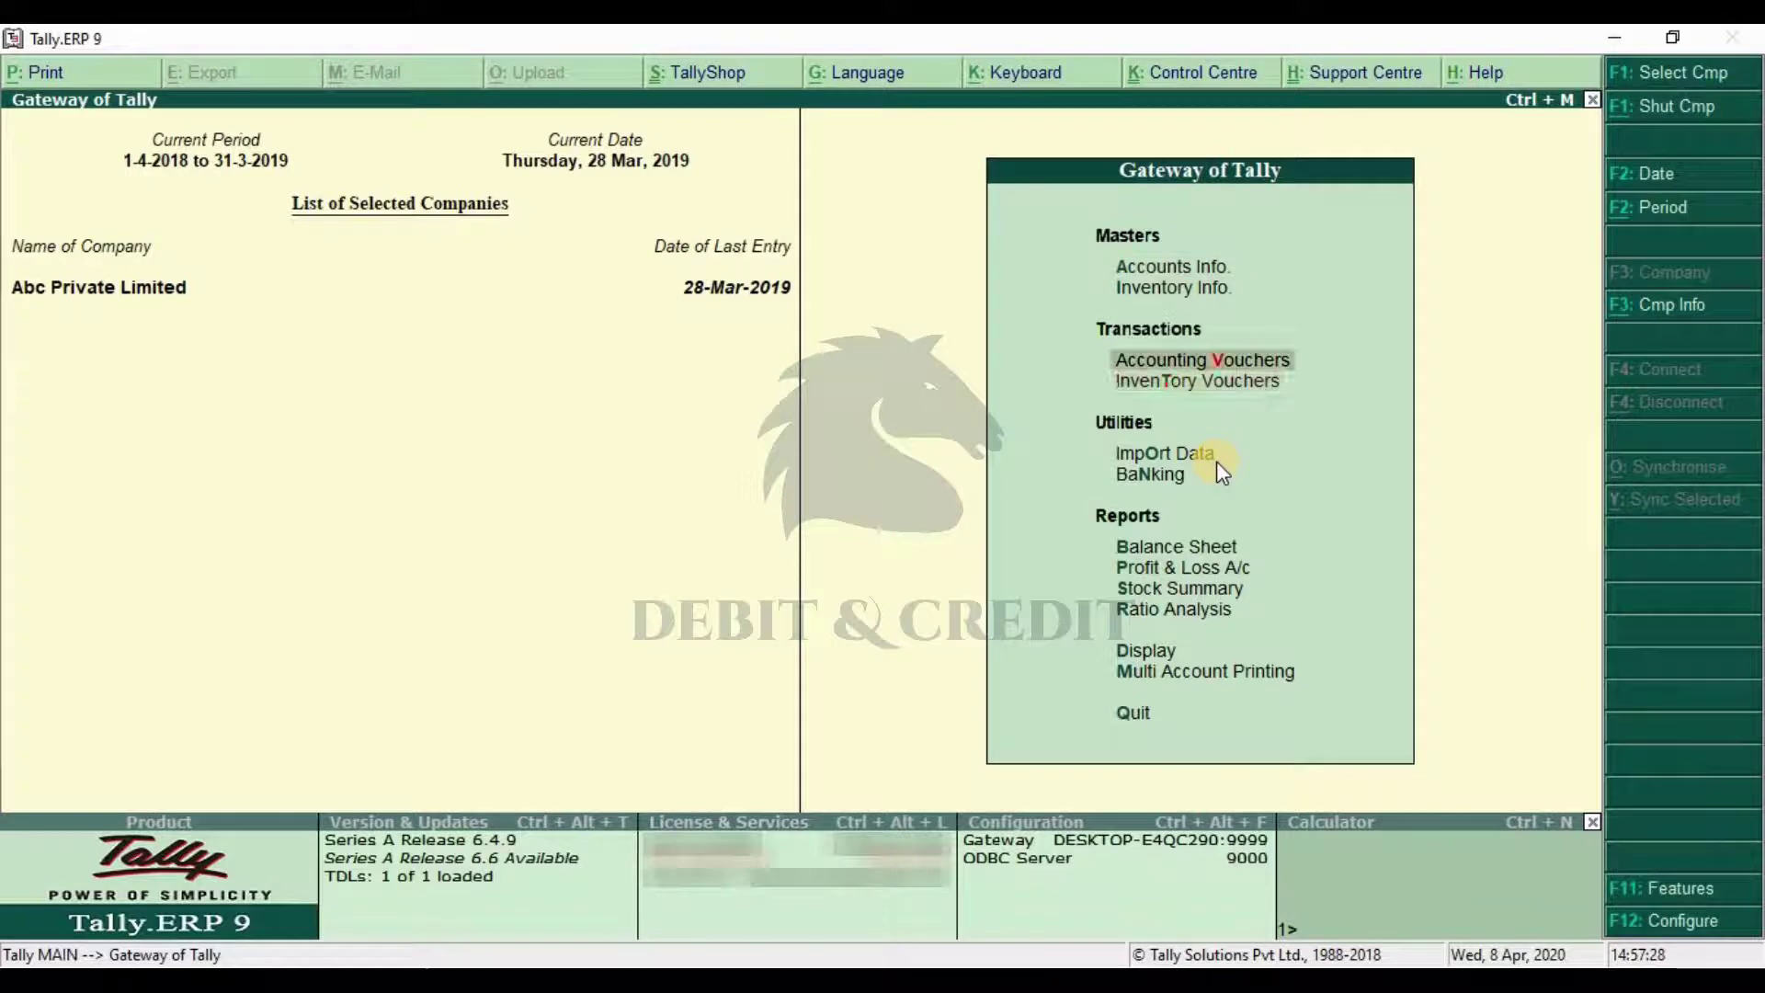
pyautogui.press('Return')
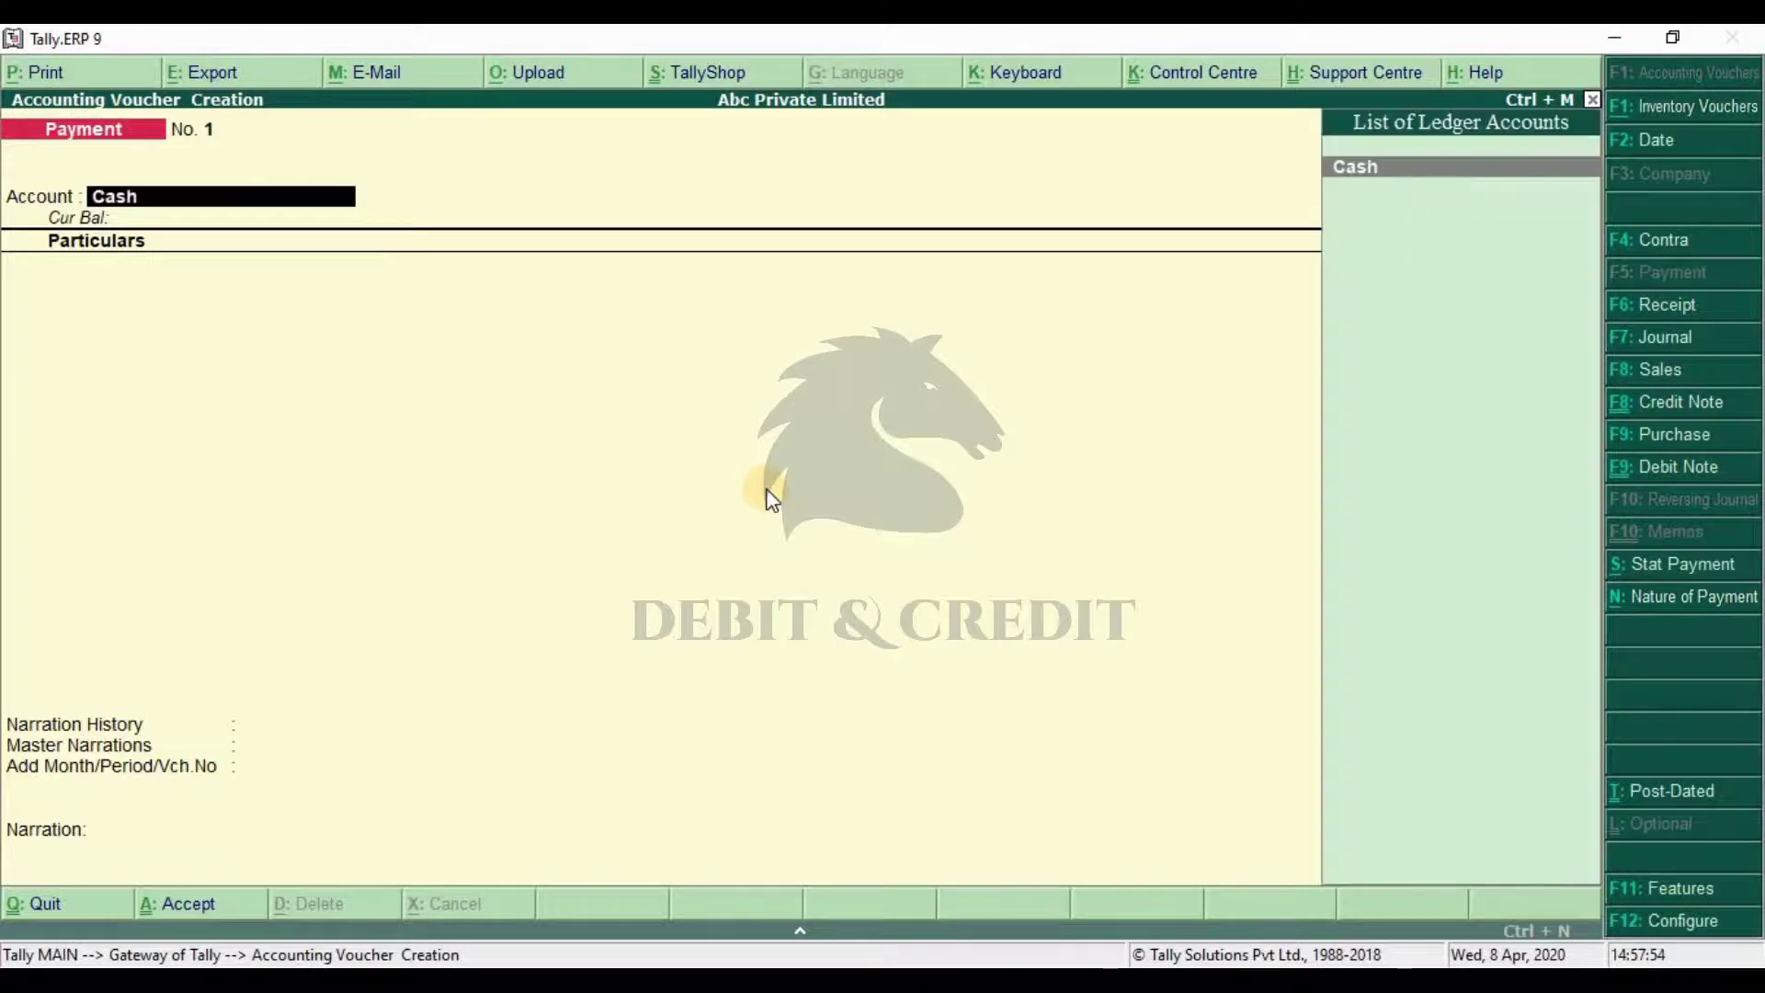
# Record 500 paid from Cash to FOOD & ACCOMENDATION EXPENSES.
pyautogui.press('Return')
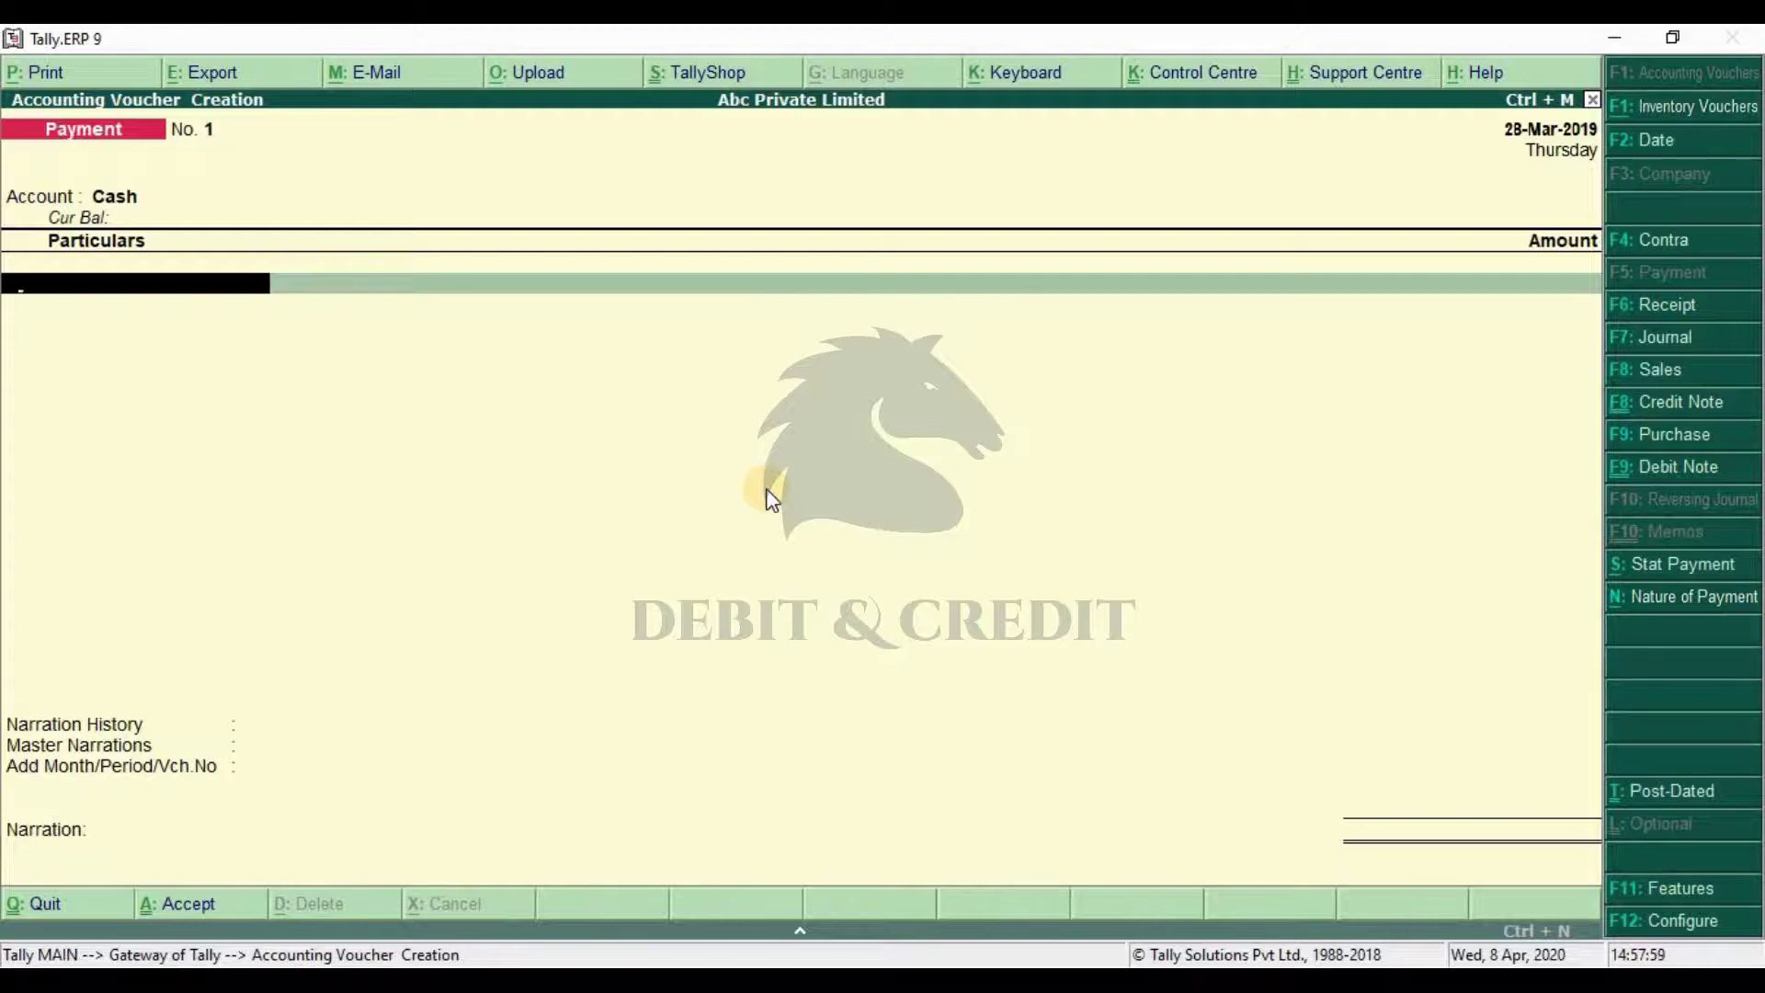
pyautogui.write('Fo')
pyautogui.press('Return')
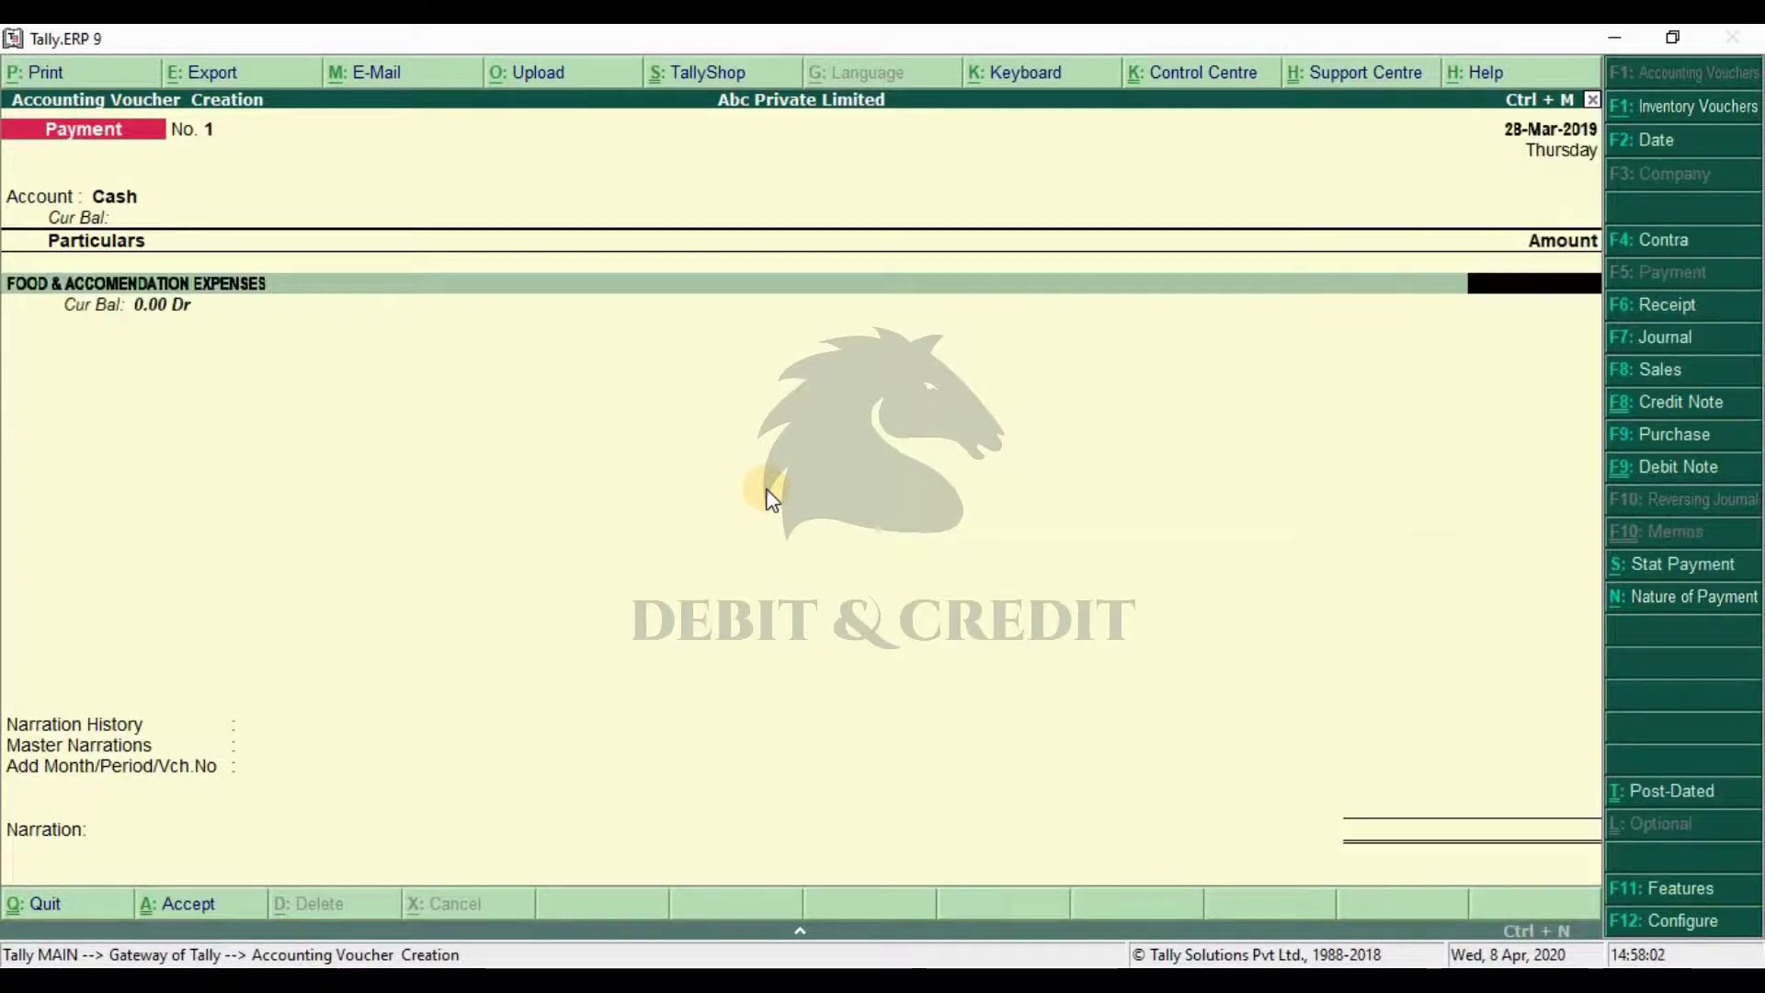
pyautogui.press('Return')
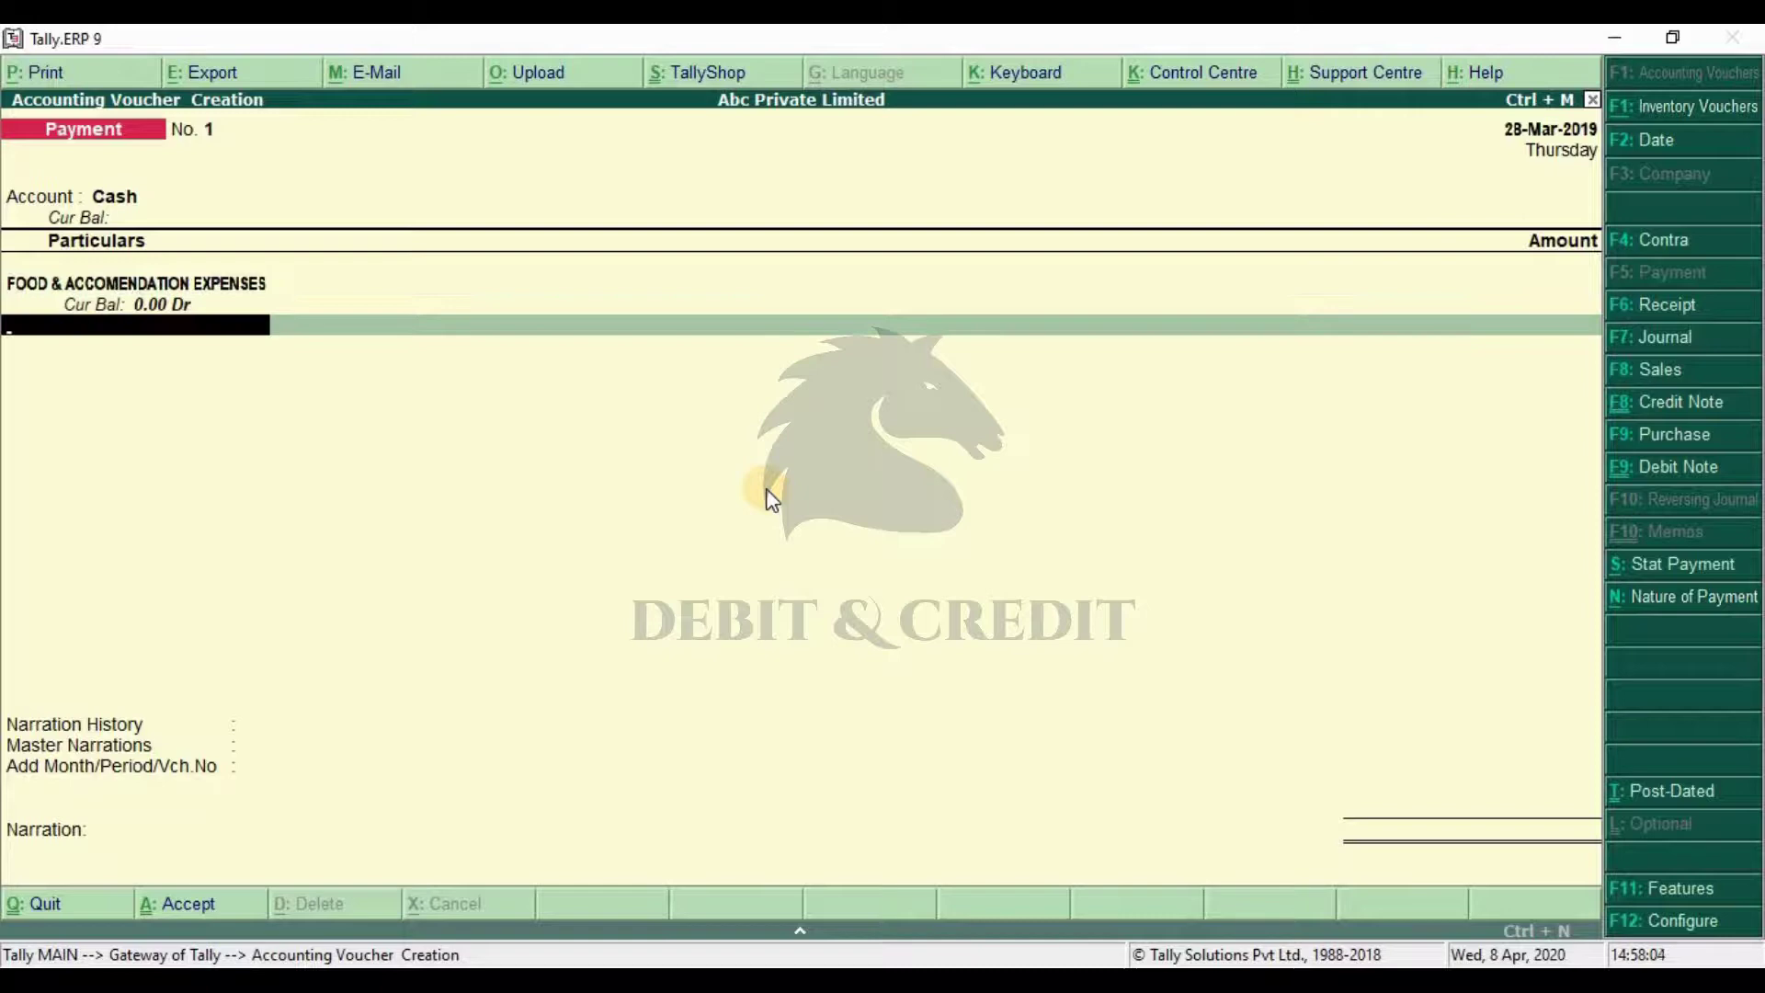
pyautogui.press('BackSpace')
pyautogui.write('500')
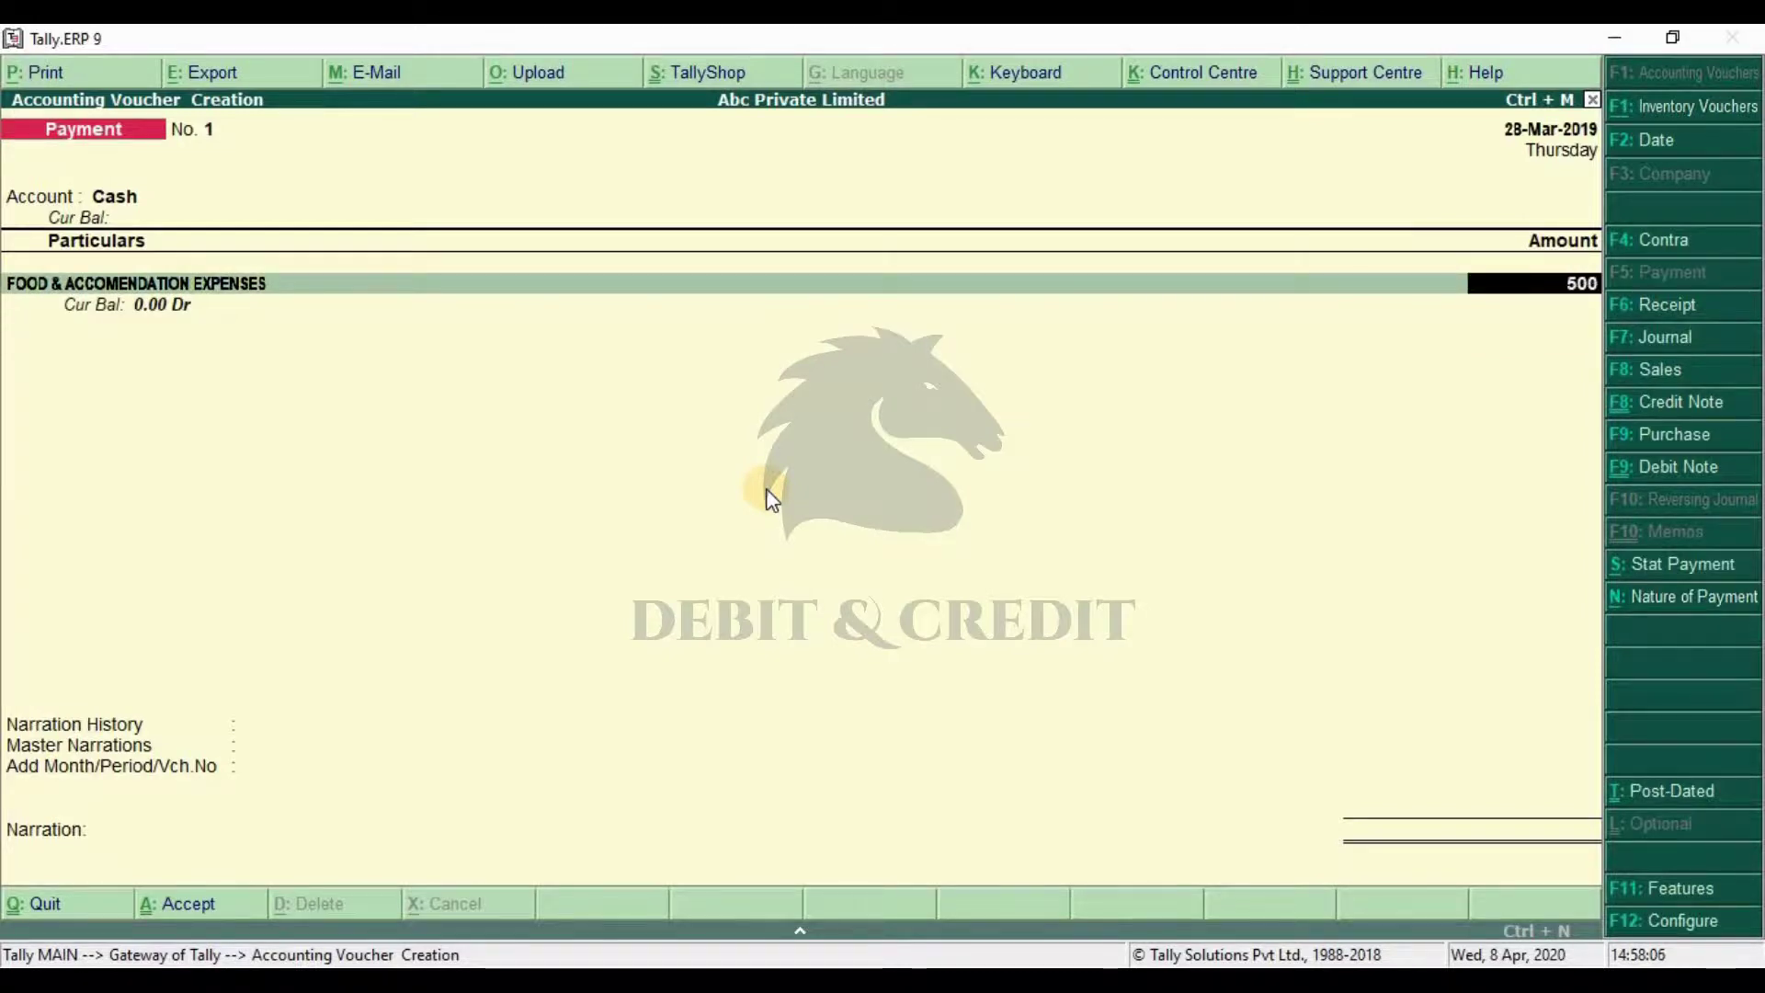
pyautogui.press('Return')
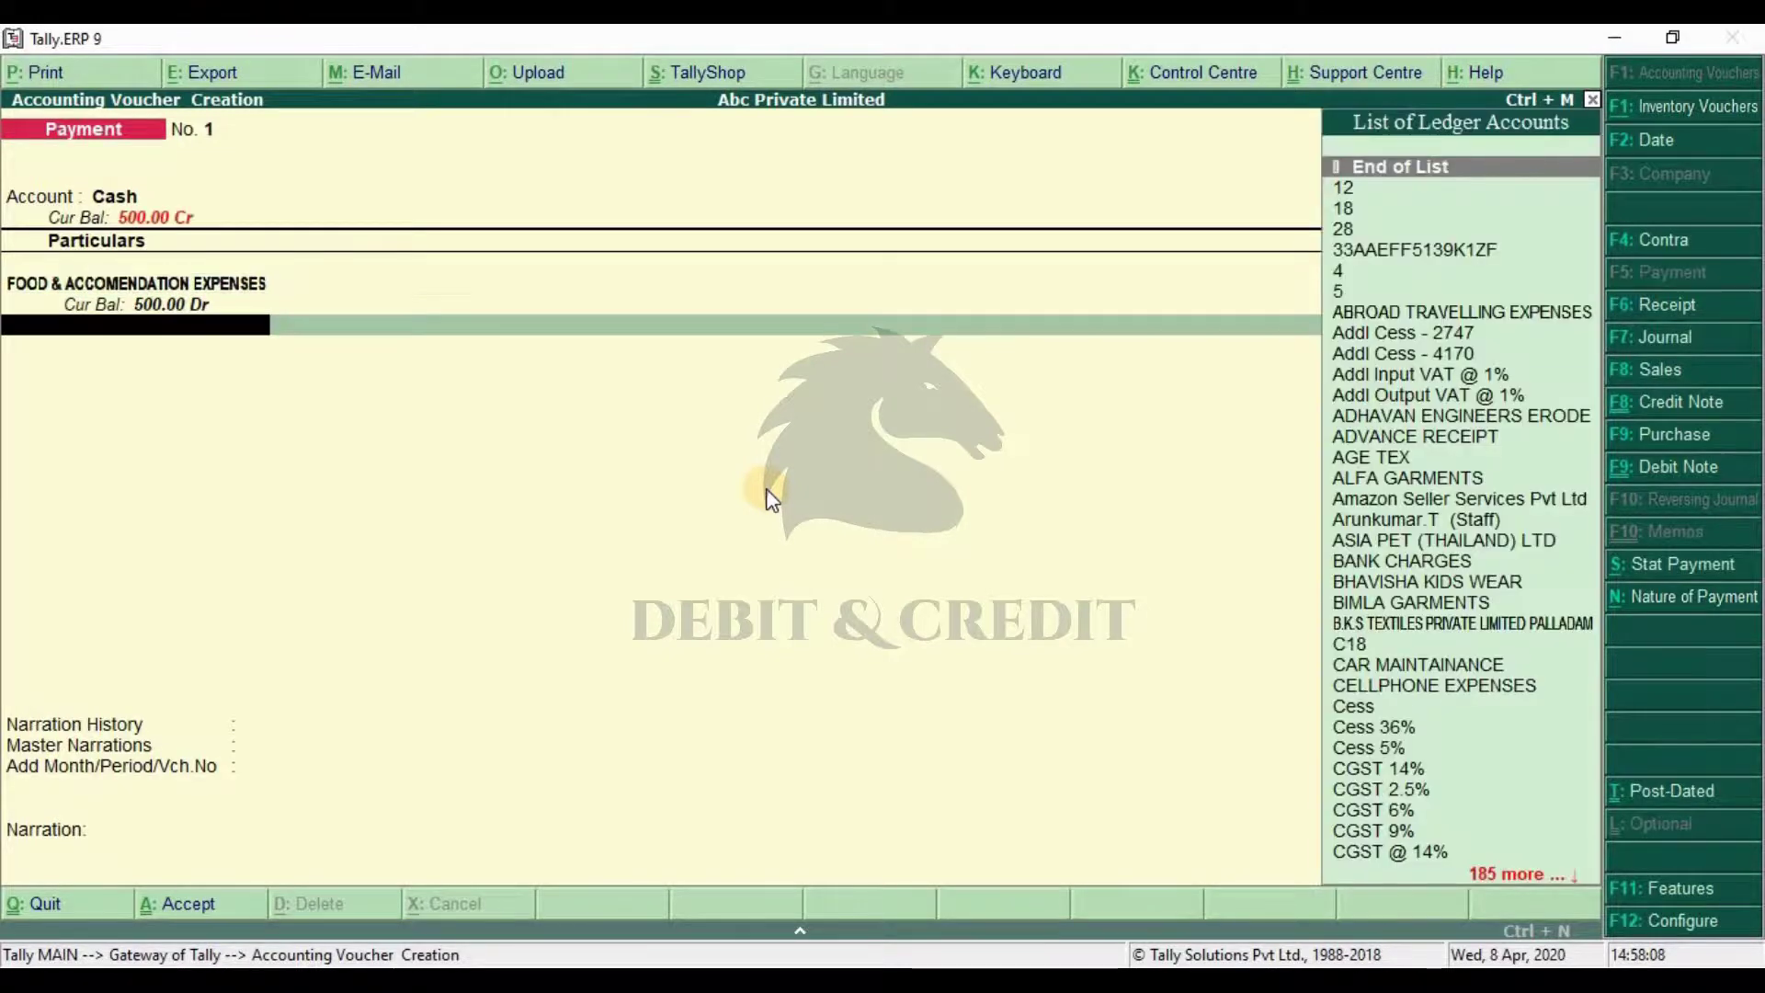
# Use the food-expenses master narration with 25 appended, and save voucher No. 1.
pyautogui.press('Return')
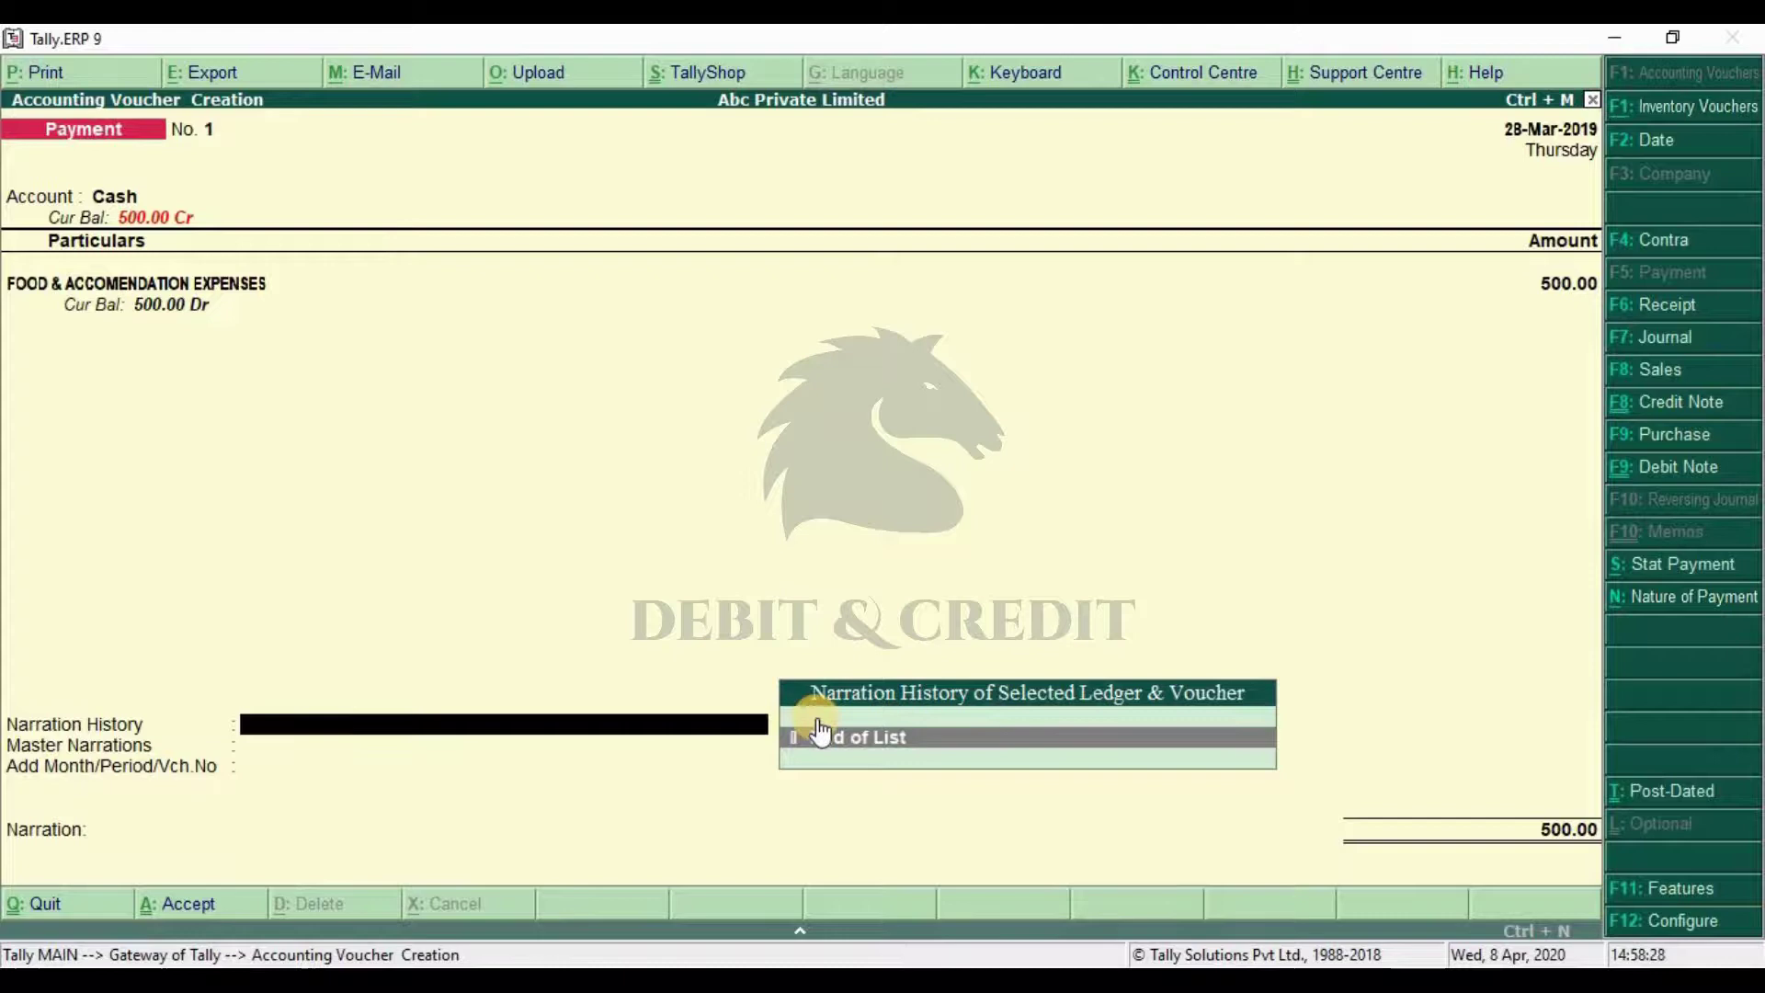
pyautogui.press('Return')
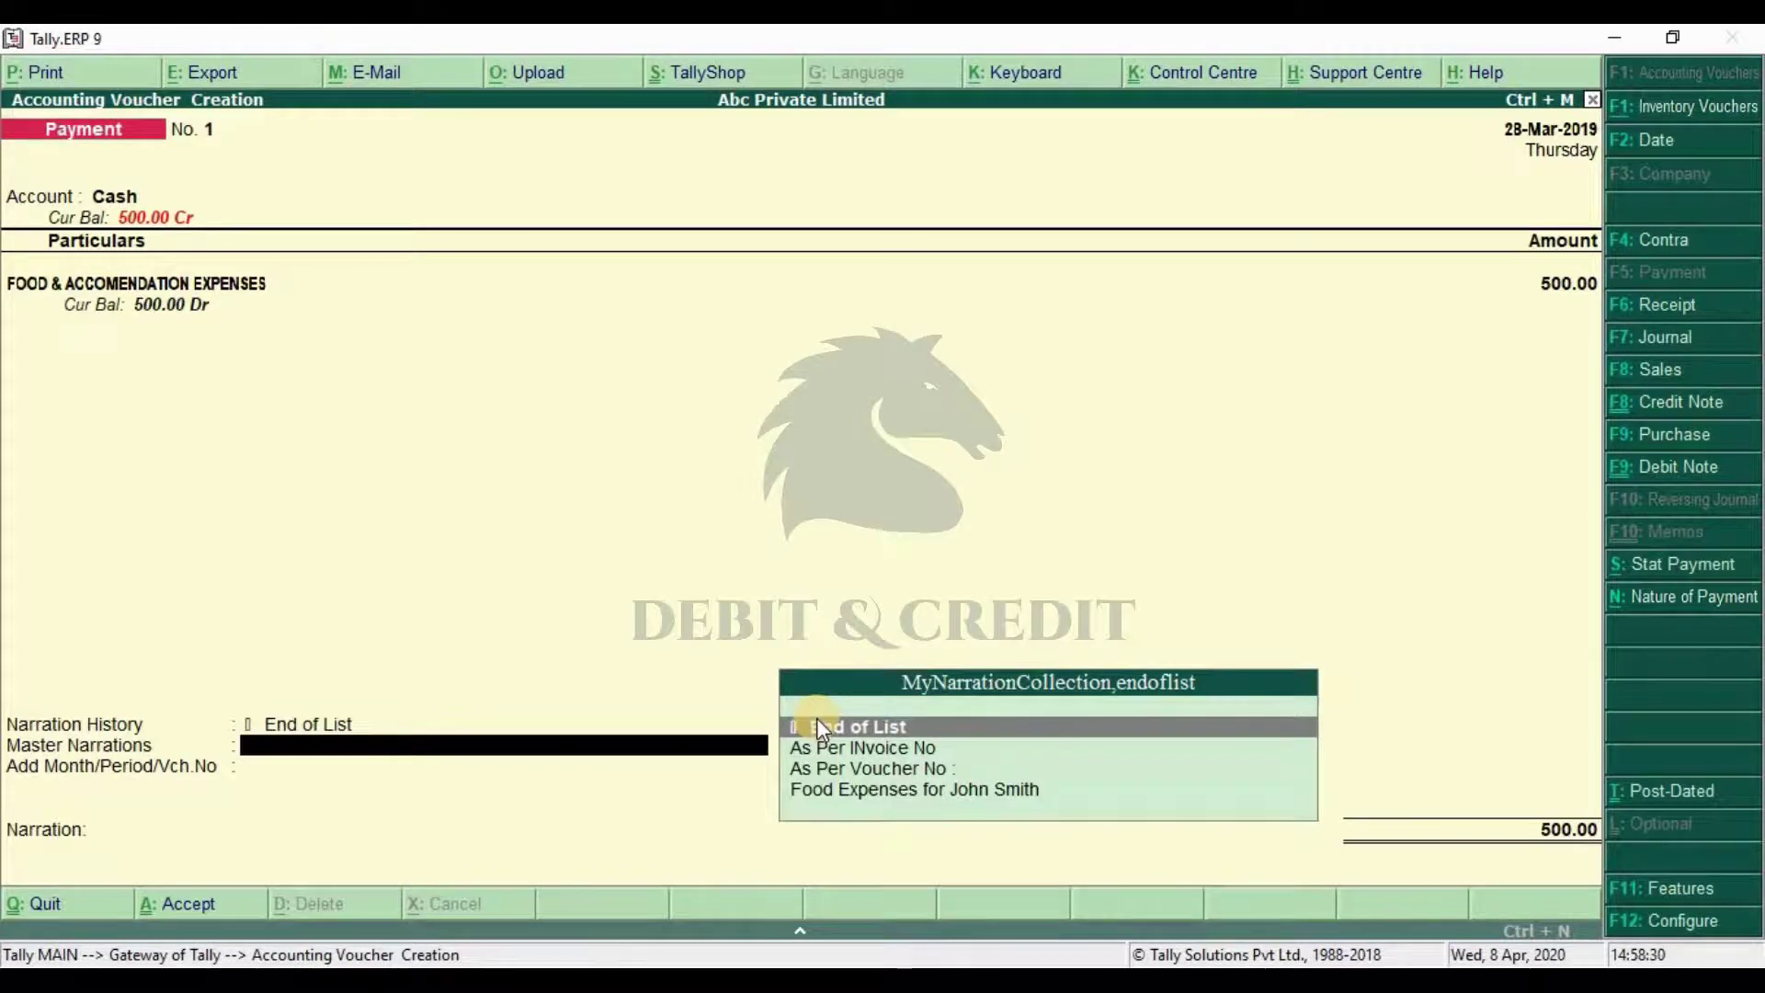
pyautogui.click(846, 790)
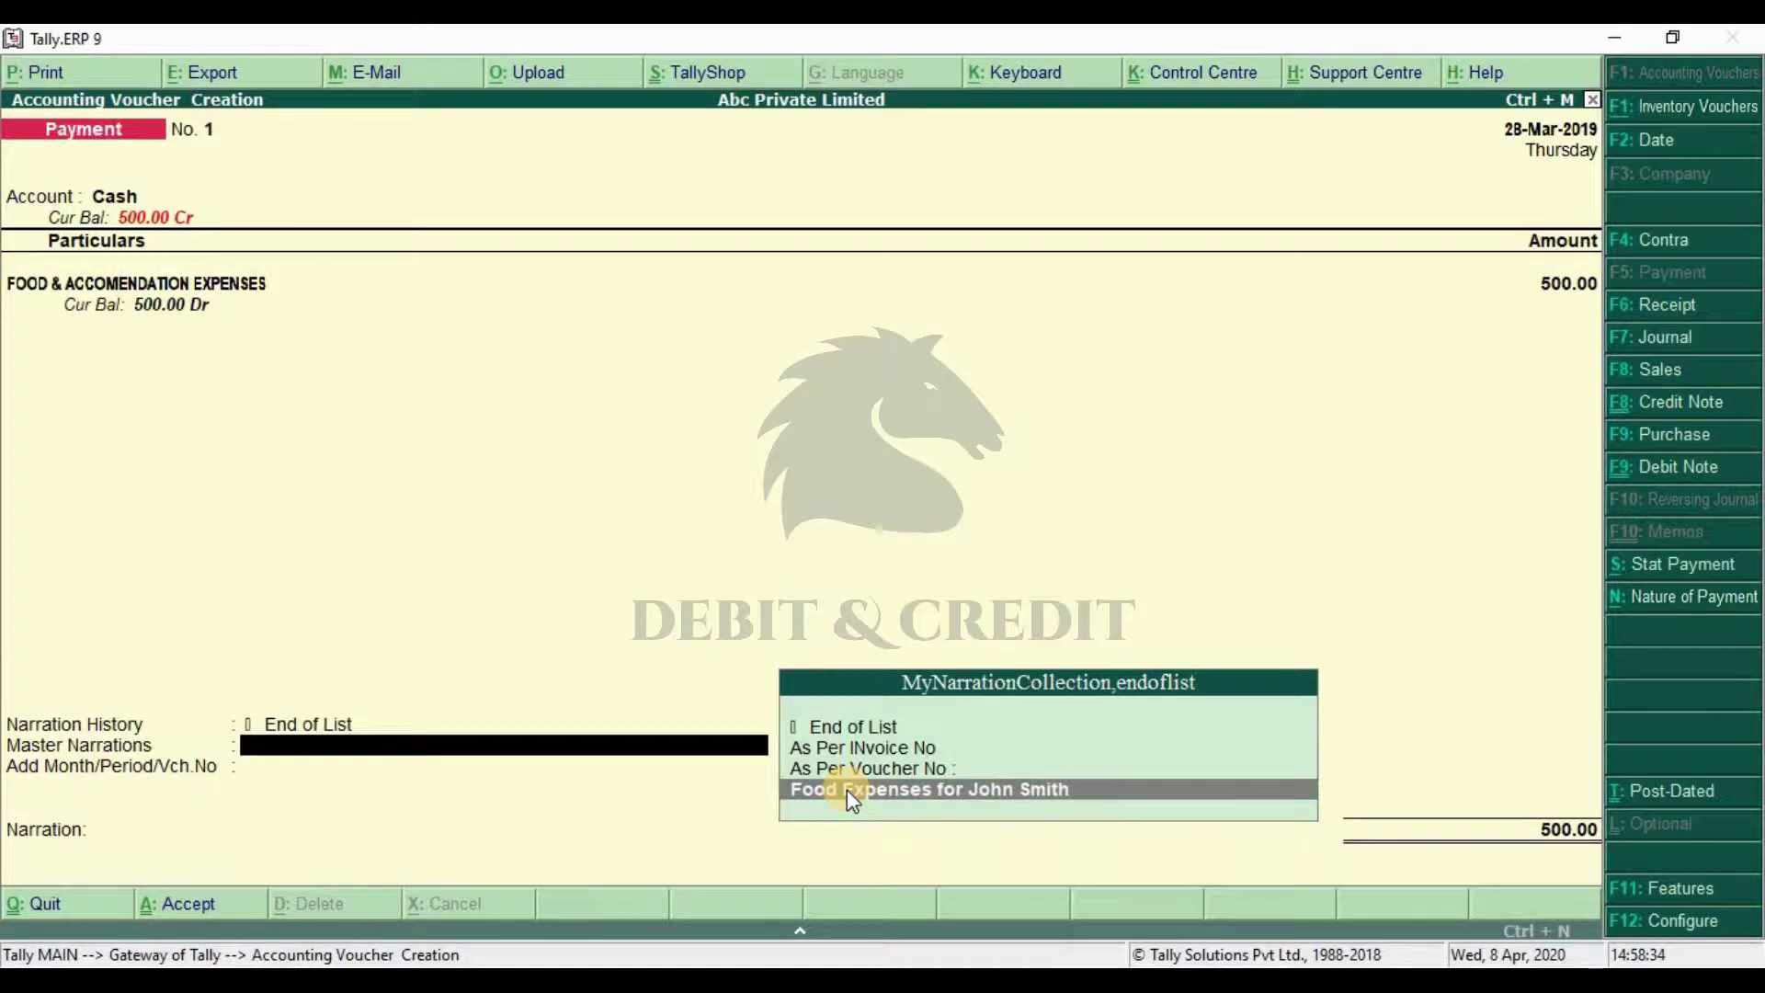
pyautogui.click(847, 790)
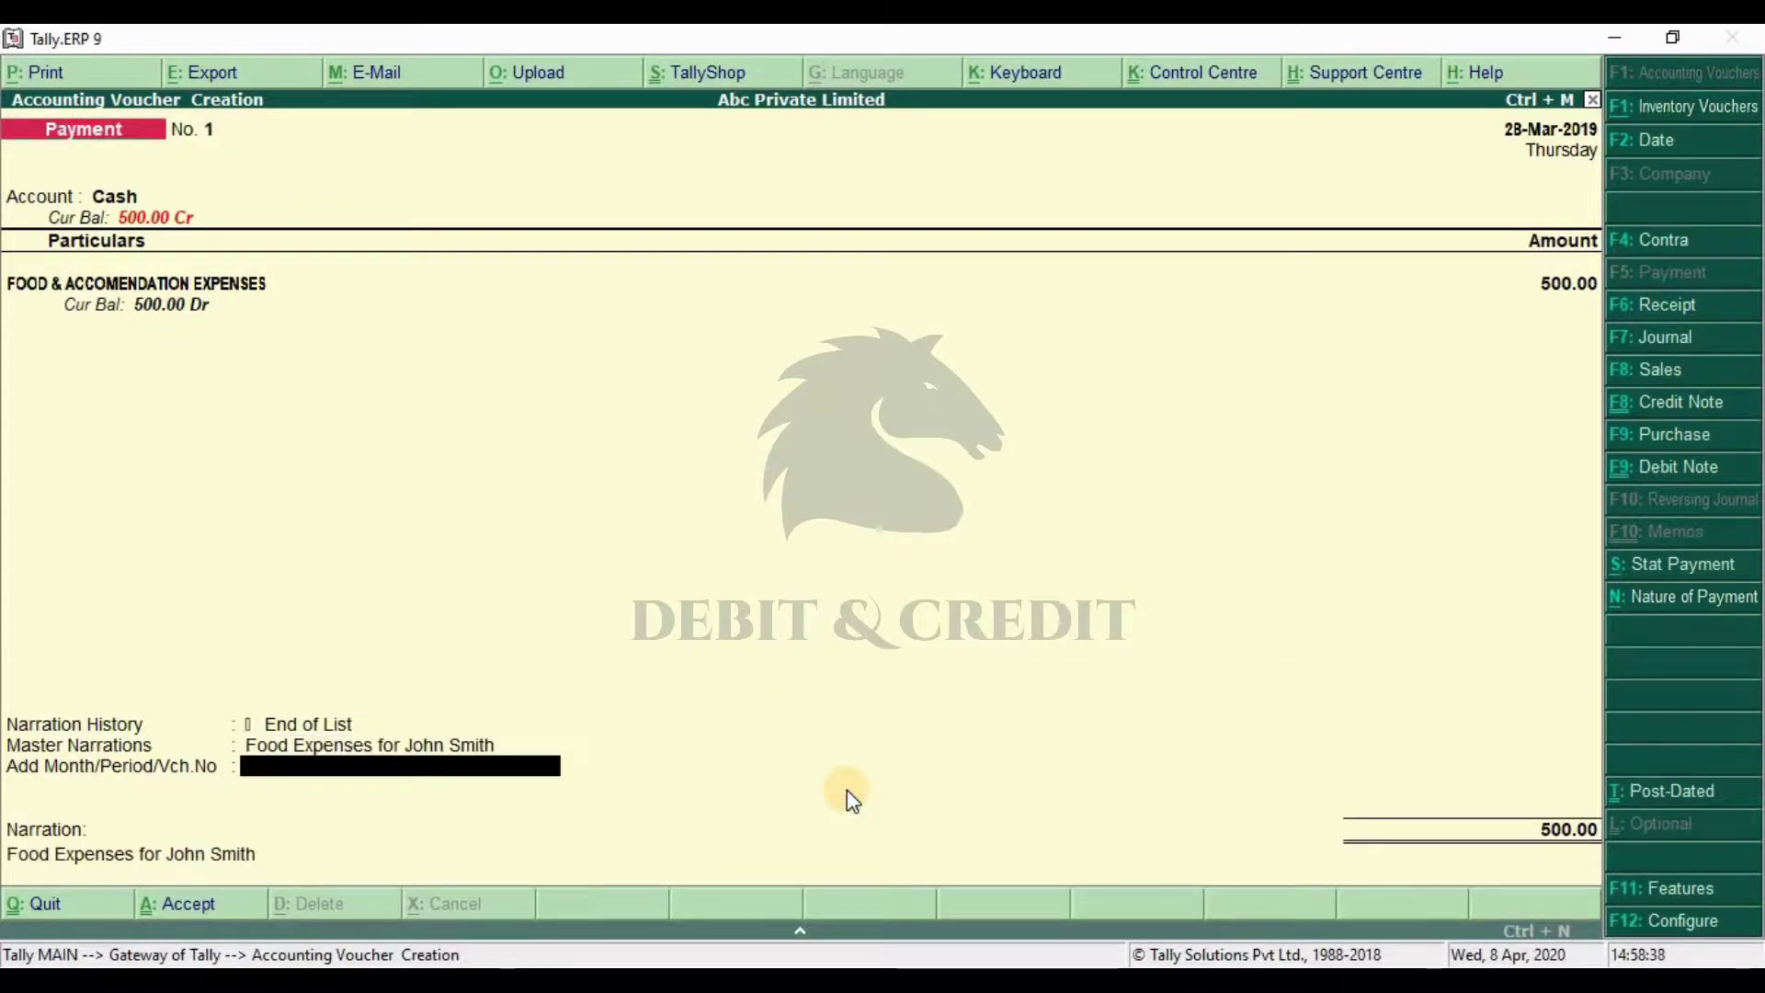
pyautogui.write('25')
pyautogui.press('Return')
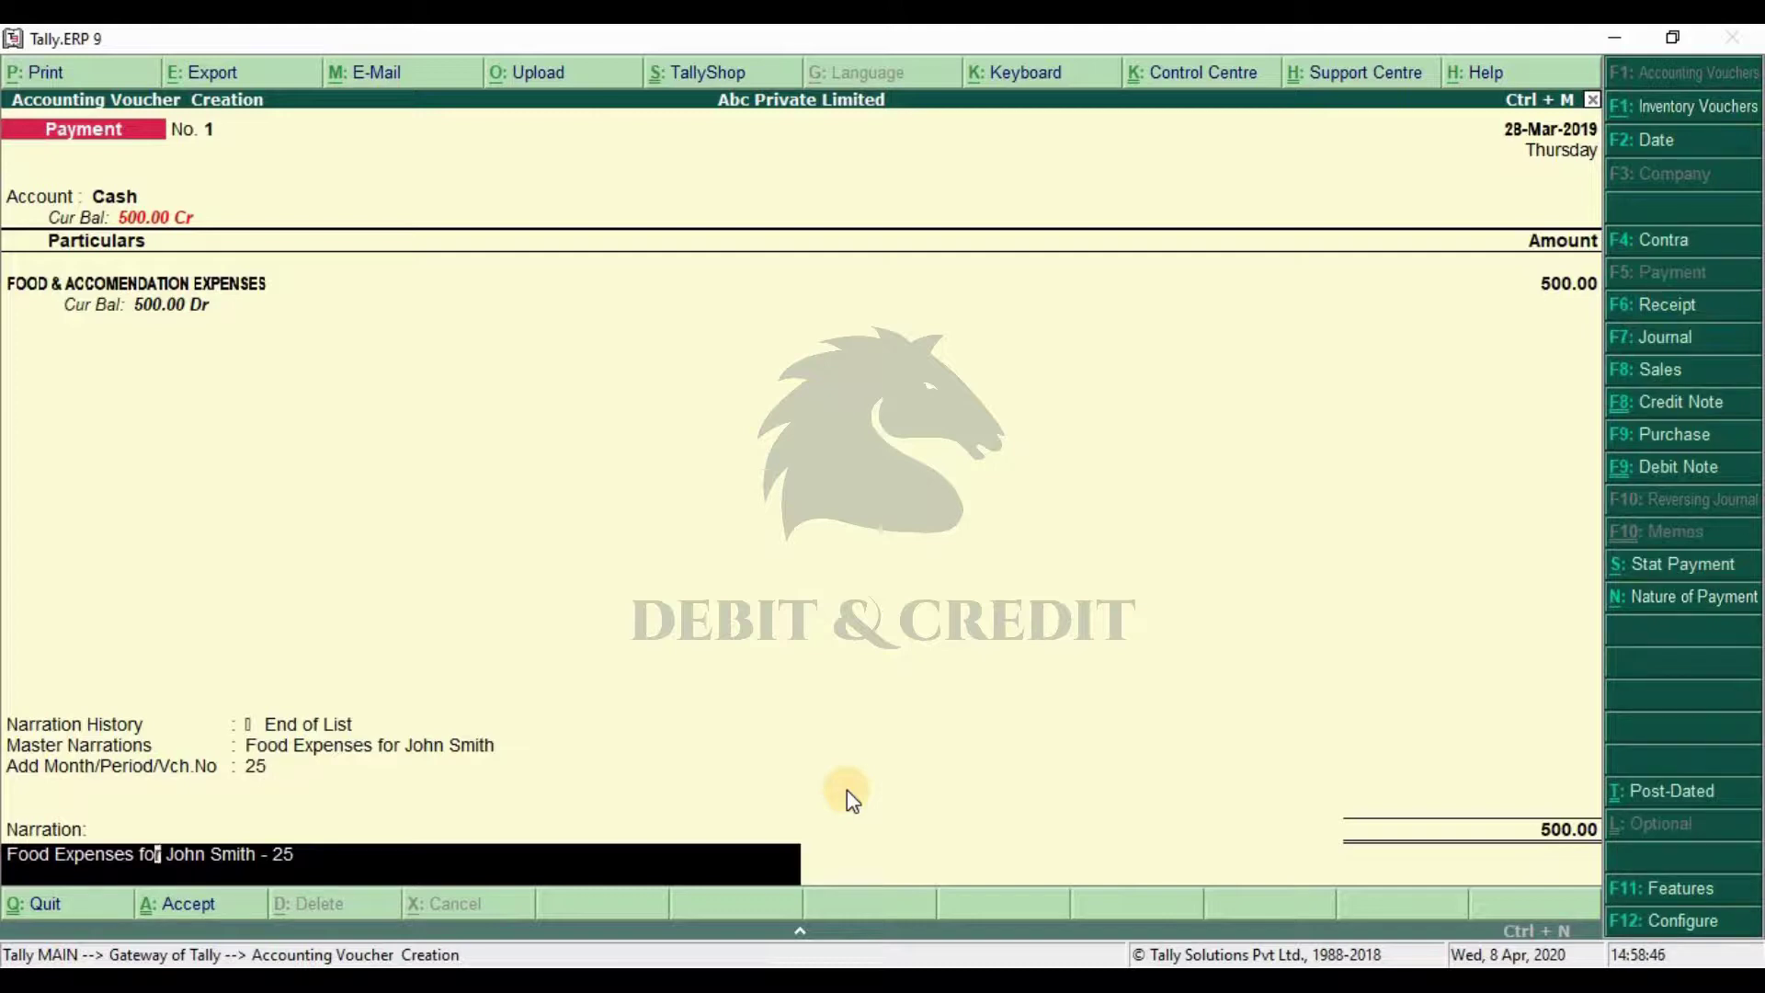
pyautogui.press('Return')
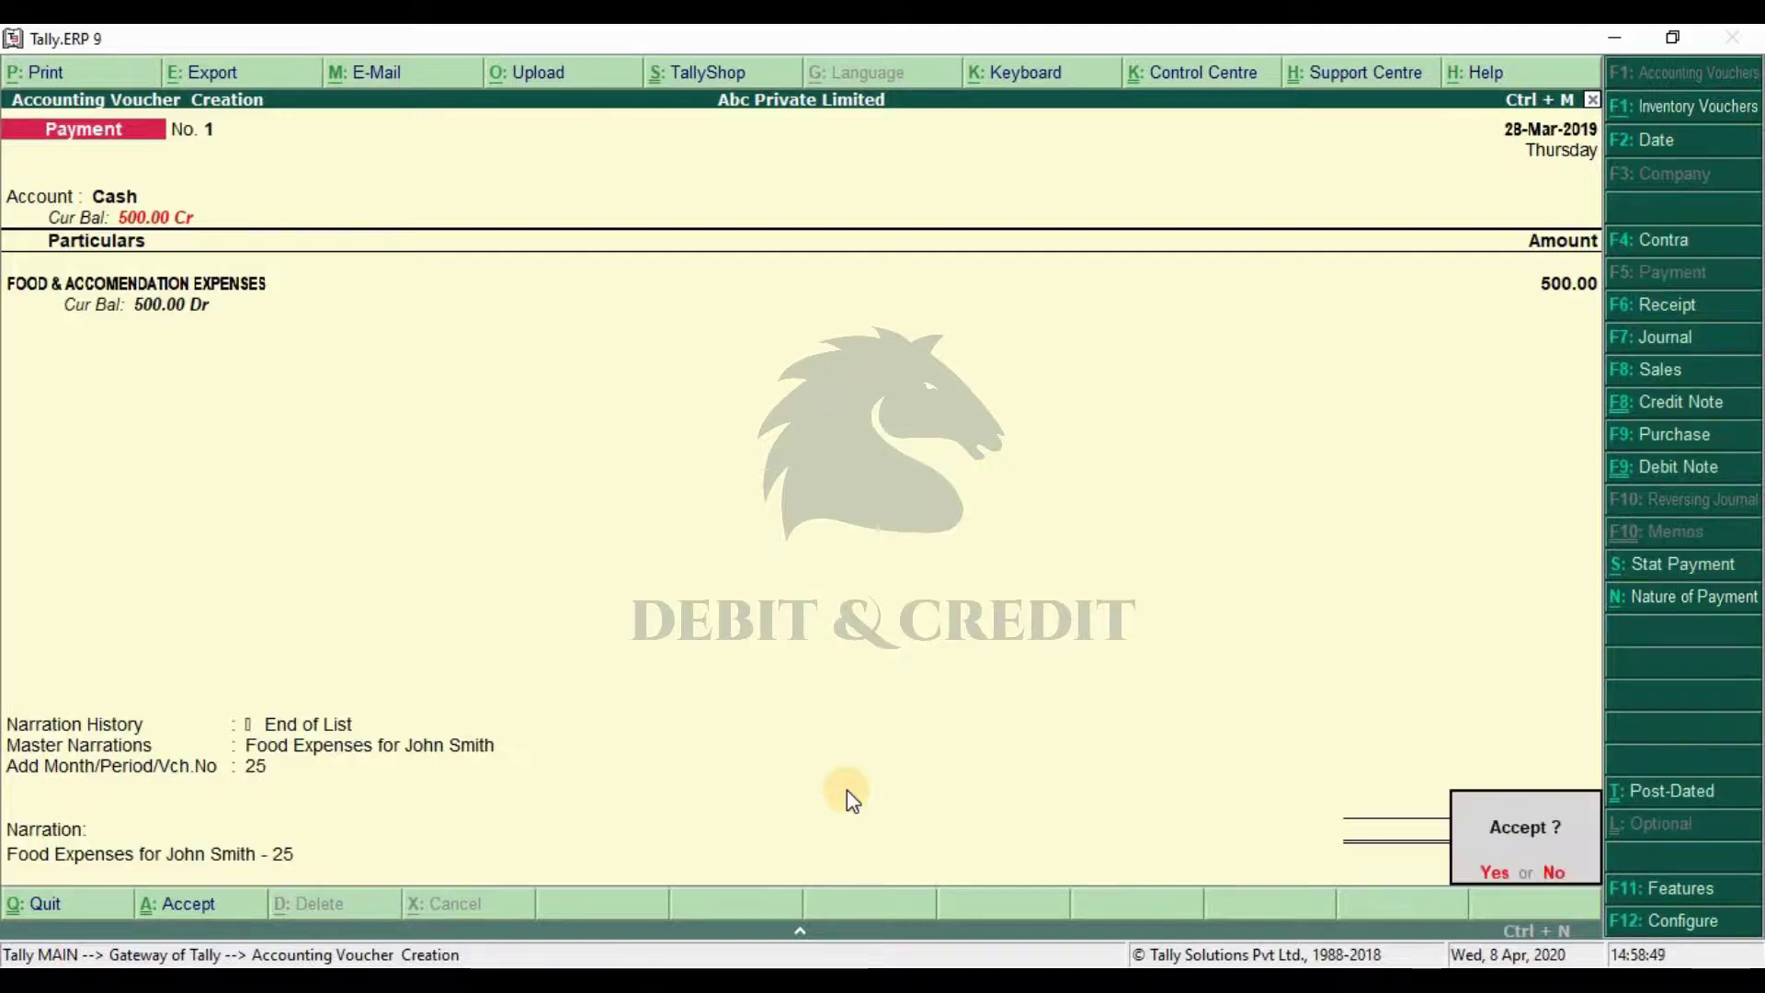
pyautogui.press('Return')
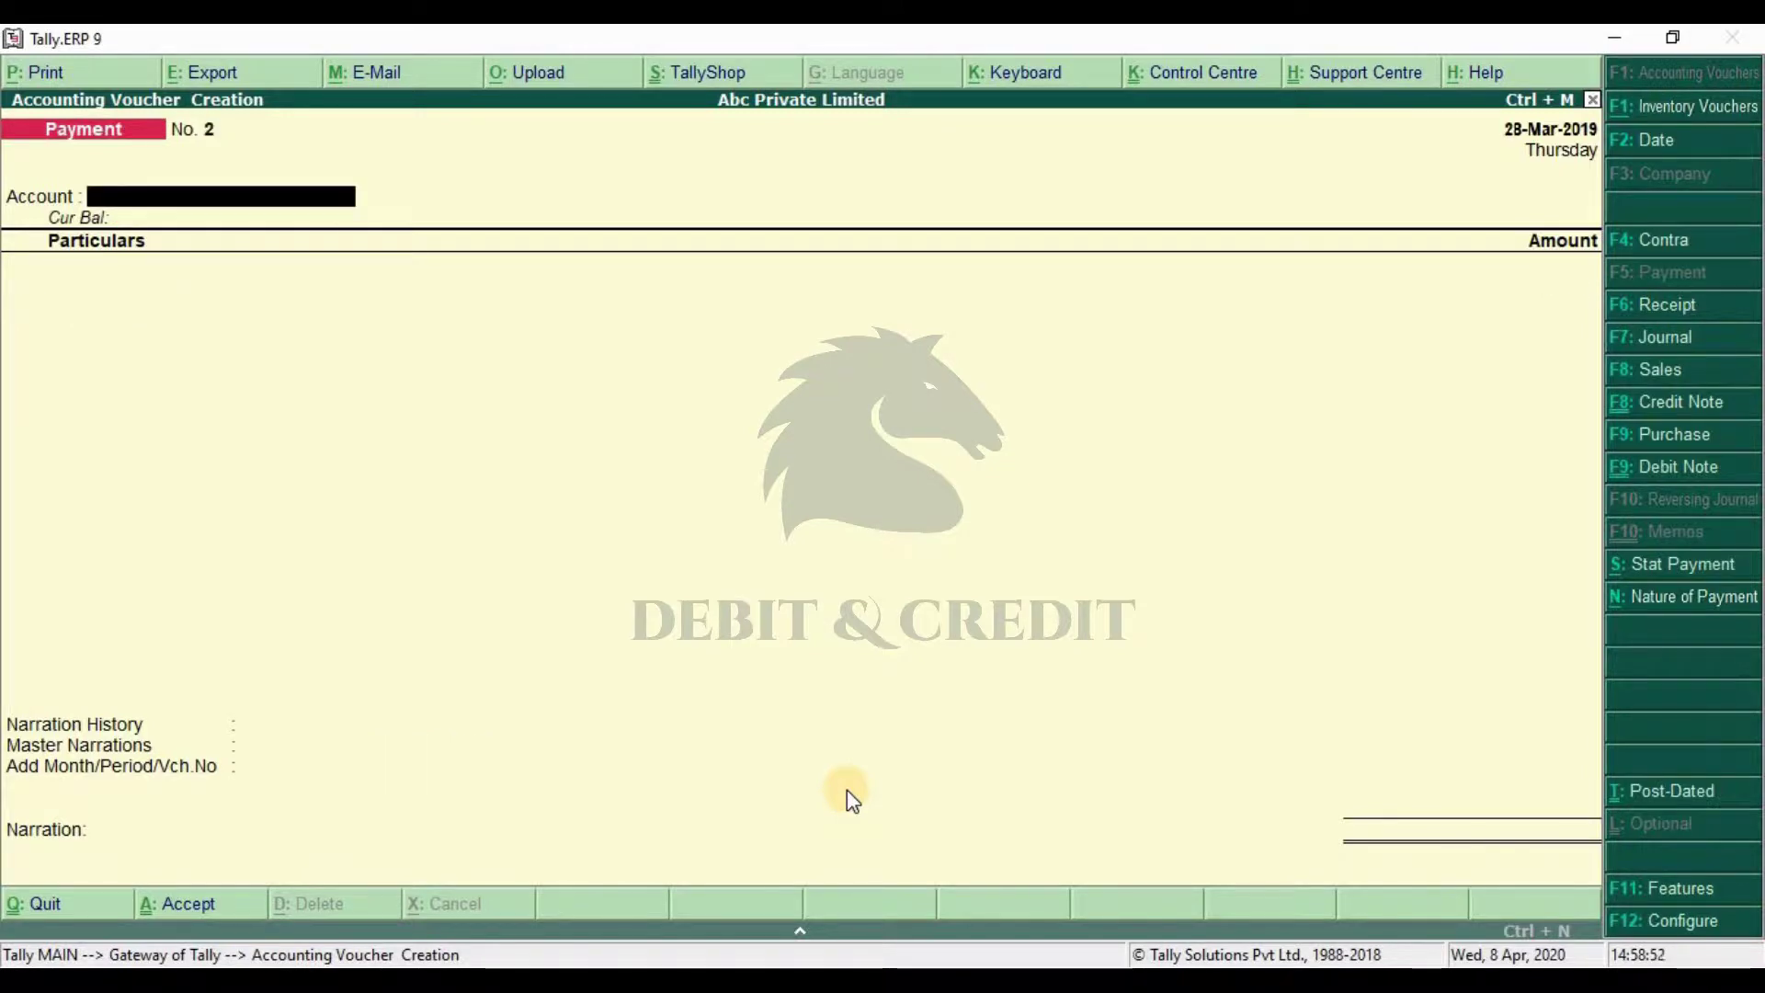
# In voucher No. 2, record 650 paid from Cash to FOOD & ACCOMENDATION EXPENSES.
pyautogui.write('Cash')
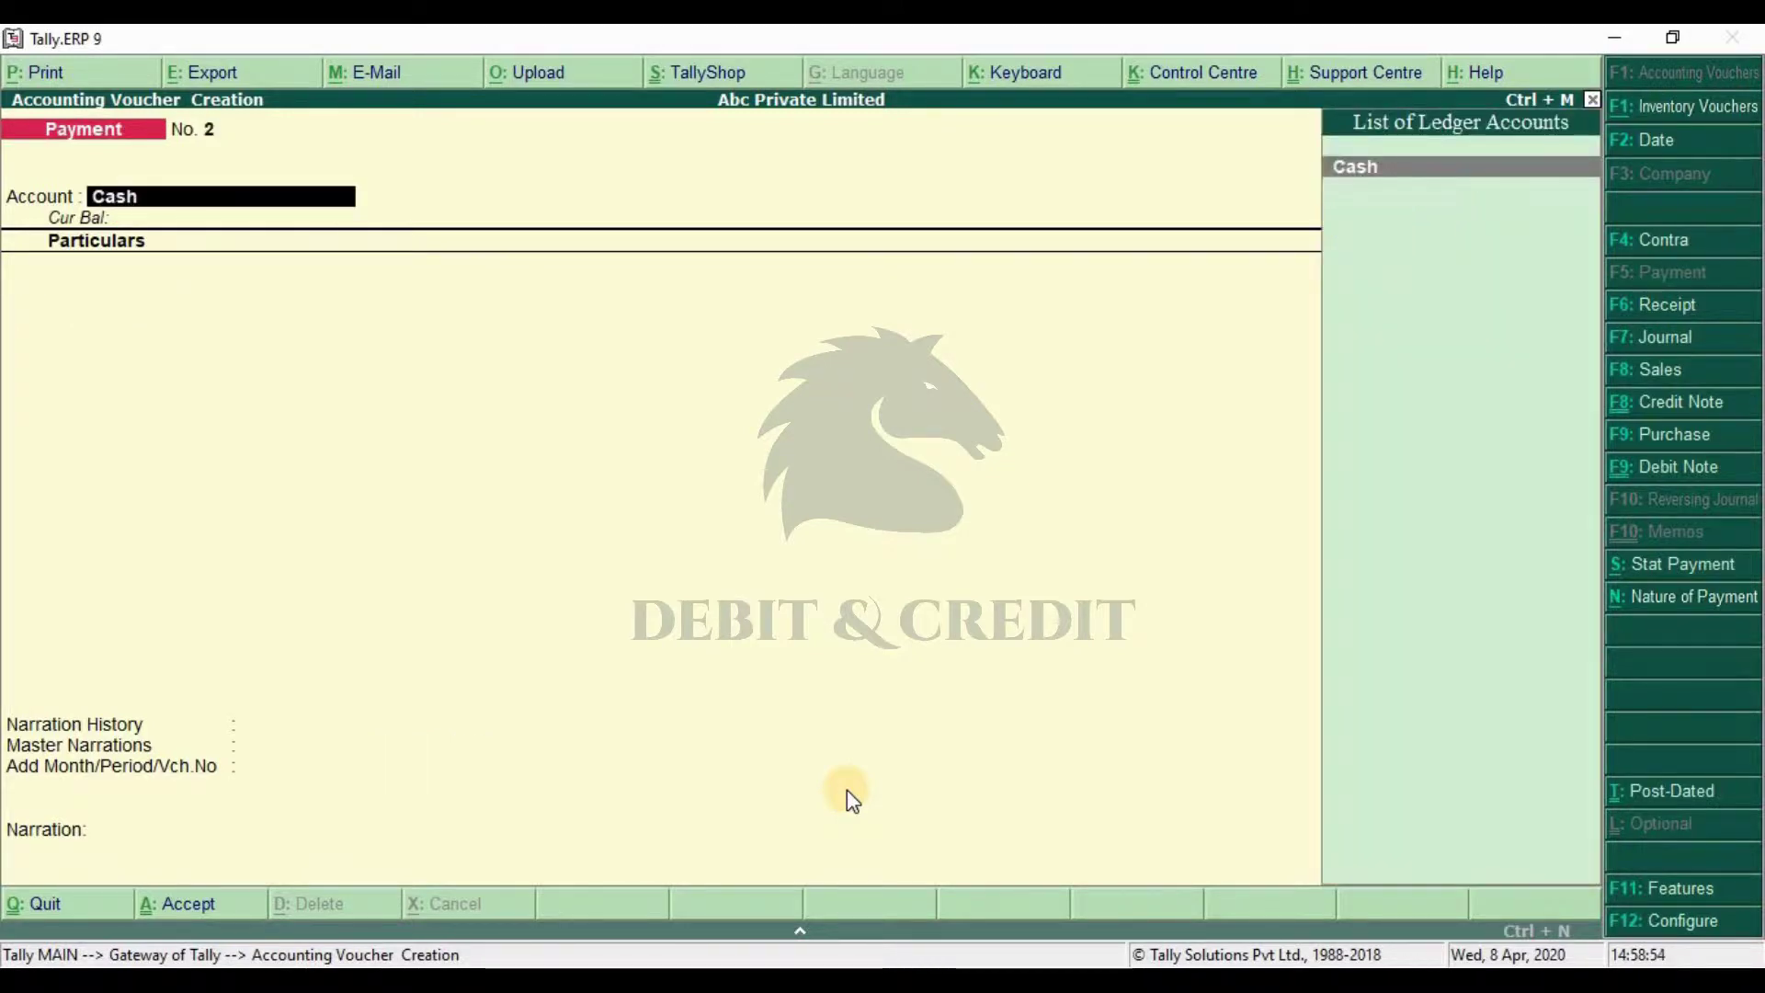
pyautogui.press('Return')
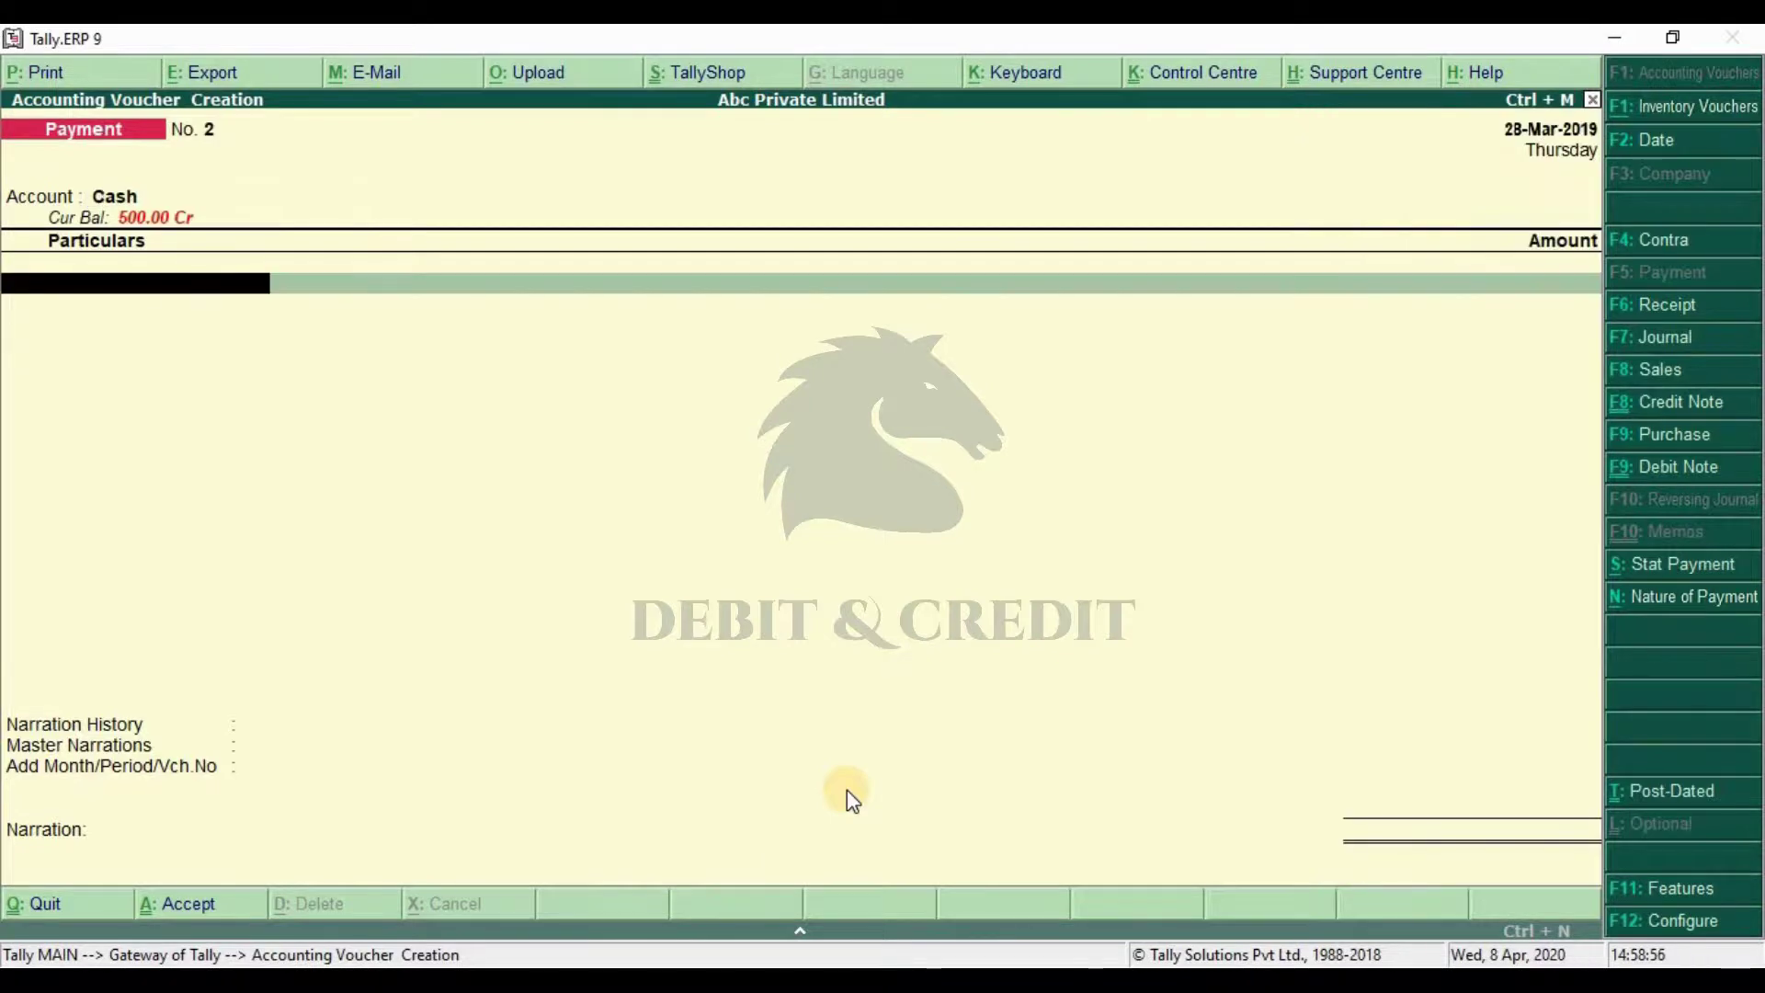
pyautogui.write('Food')
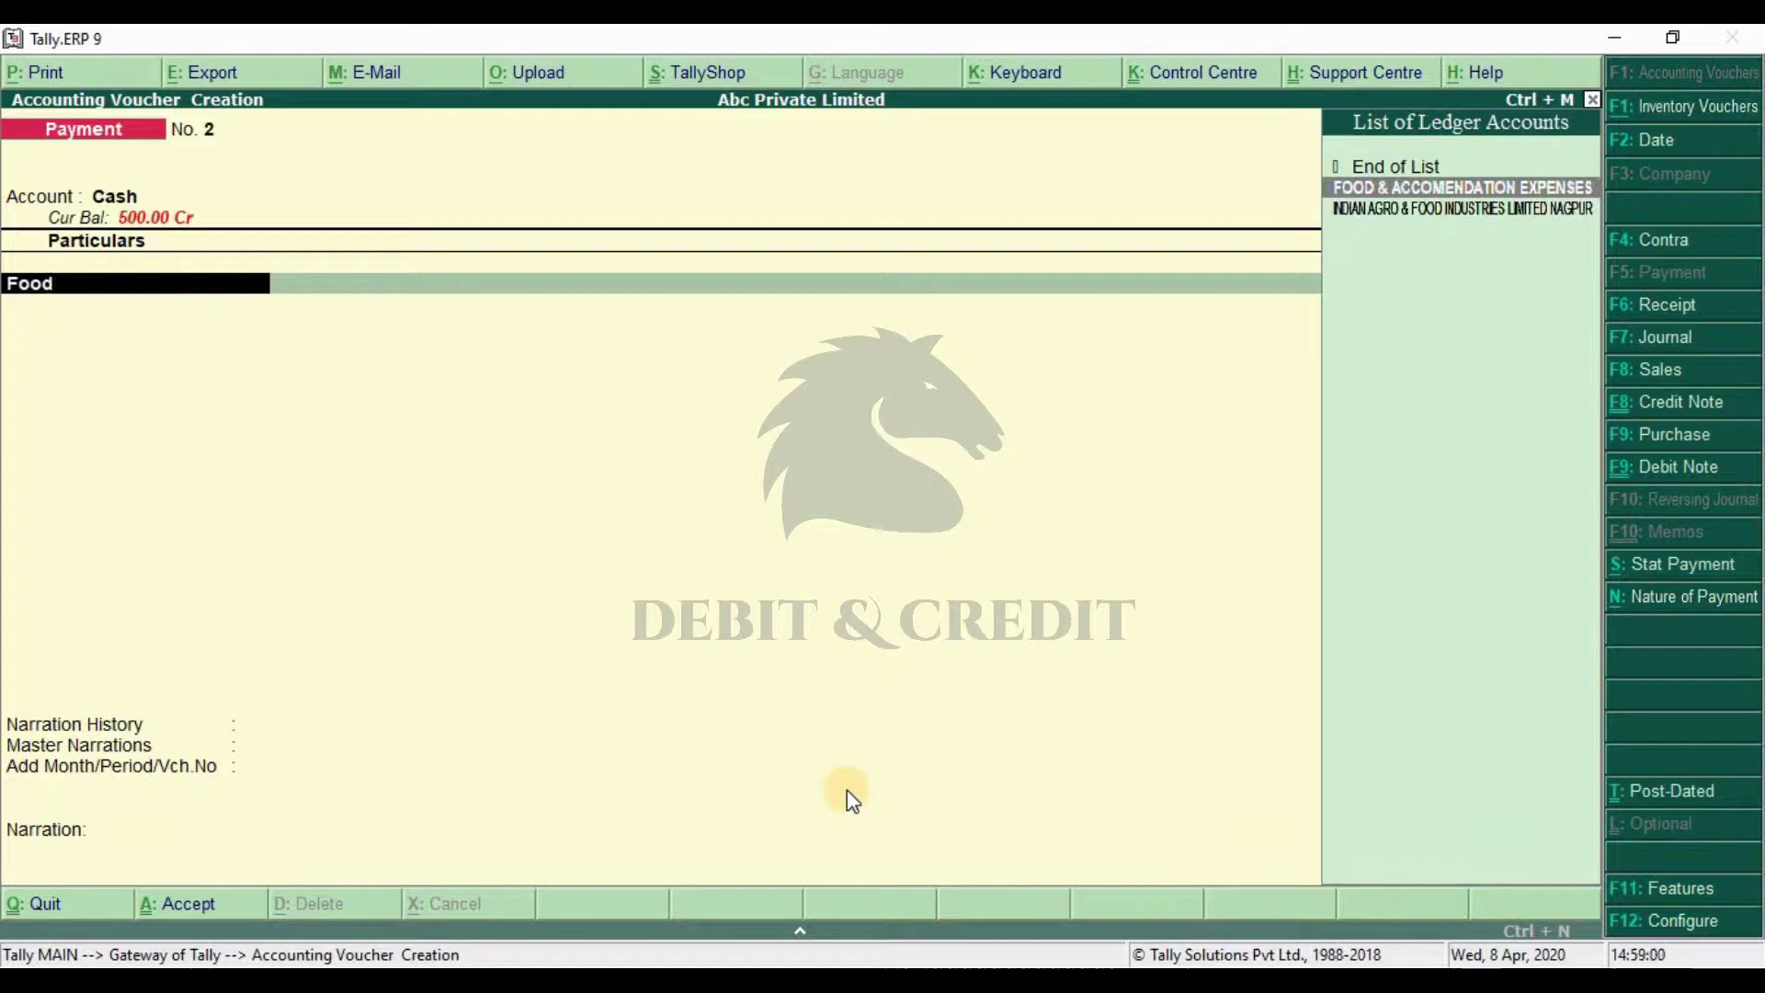
pyautogui.press('Return')
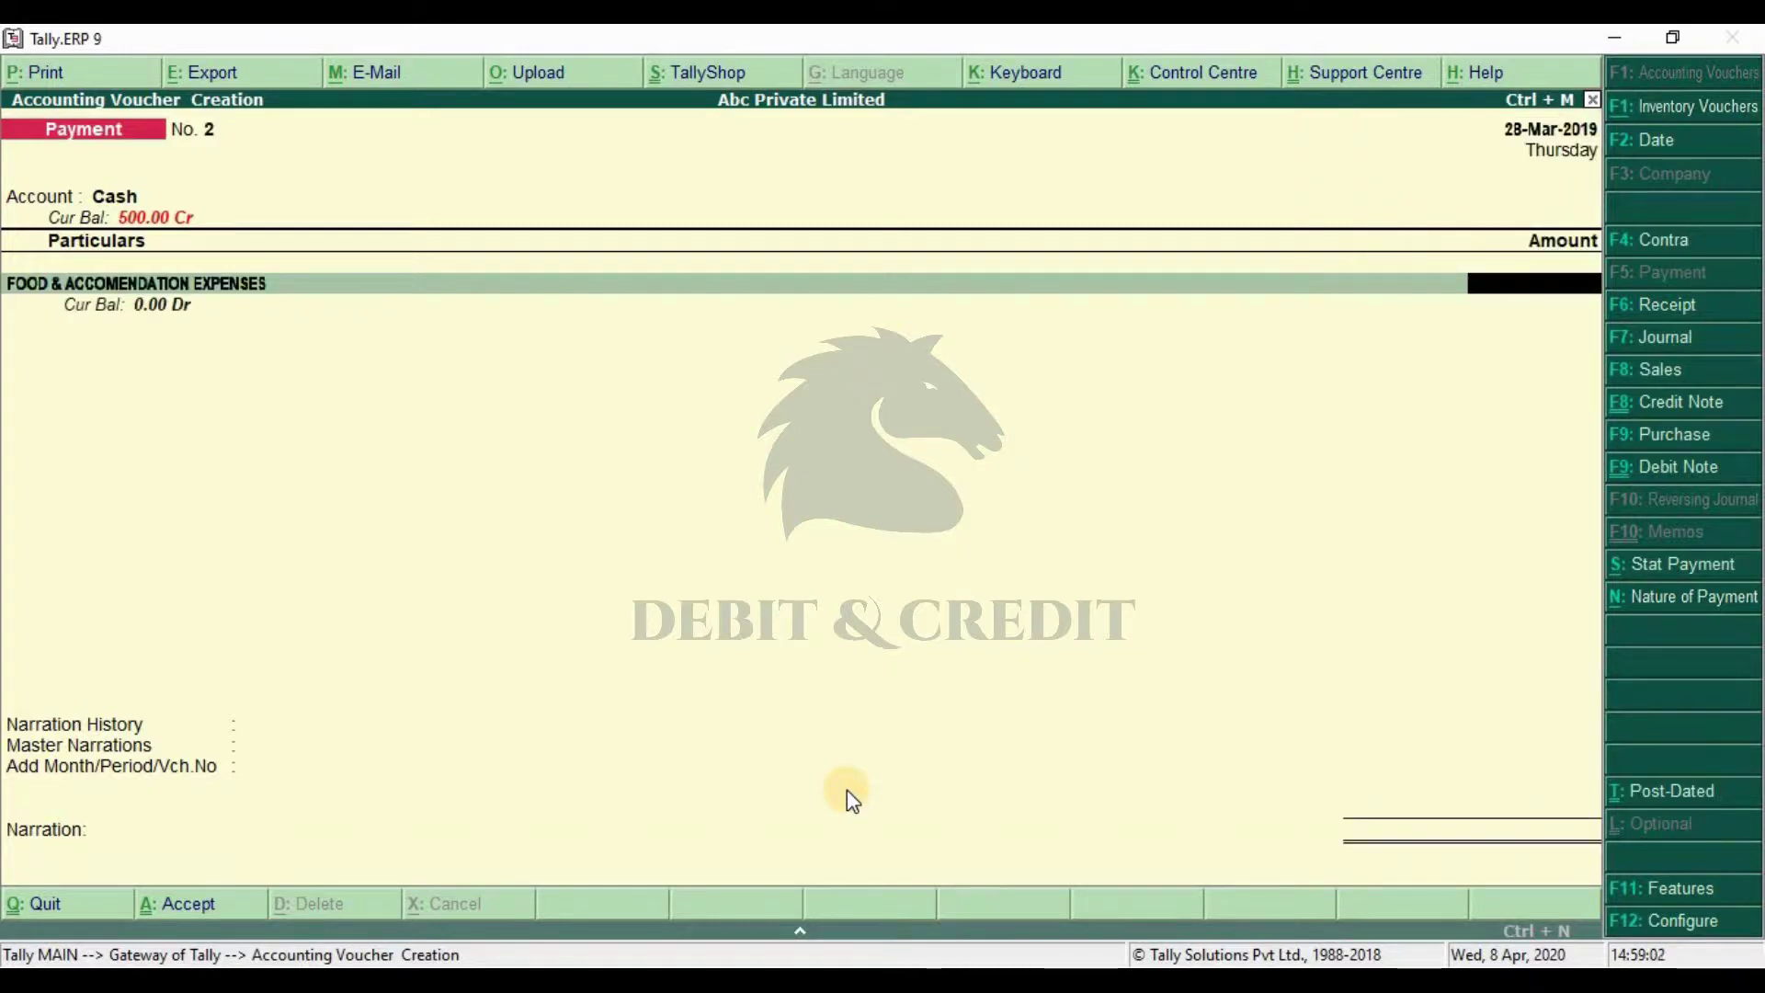
pyautogui.write('650')
pyautogui.press('Return')
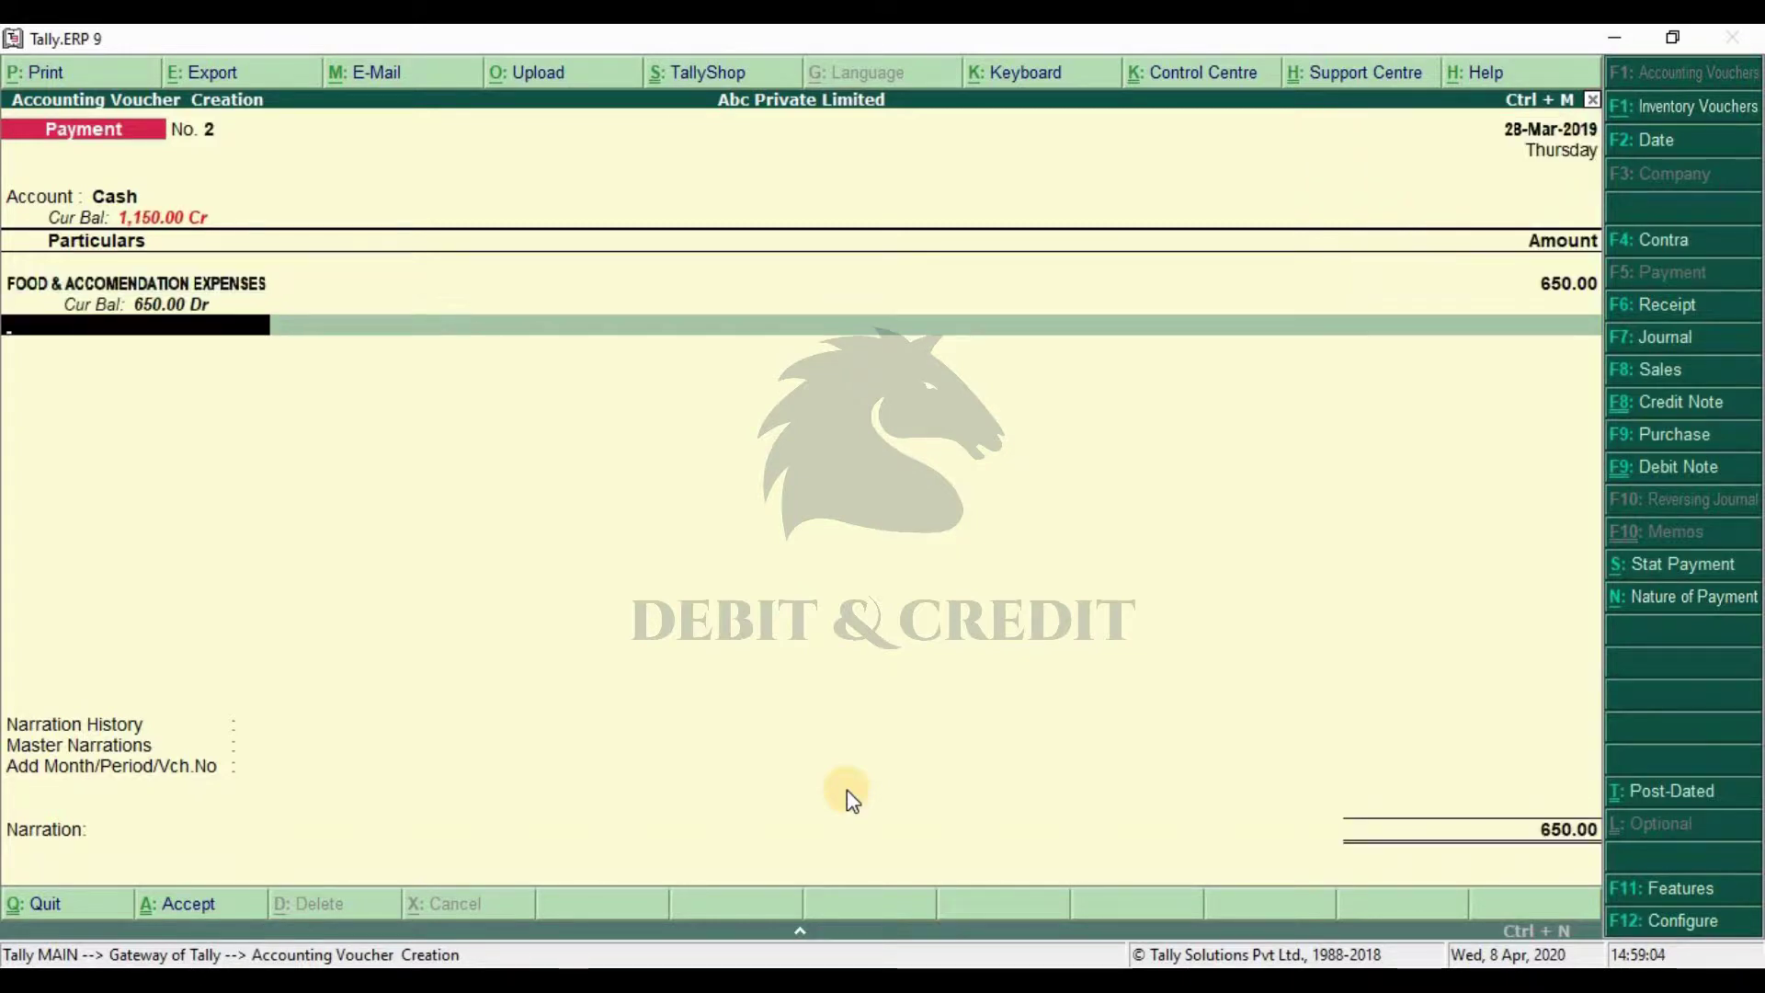
# Build the narration from the previous voucher's text plus the 'As Per INvoice No' master narration.
pyautogui.press('Return')
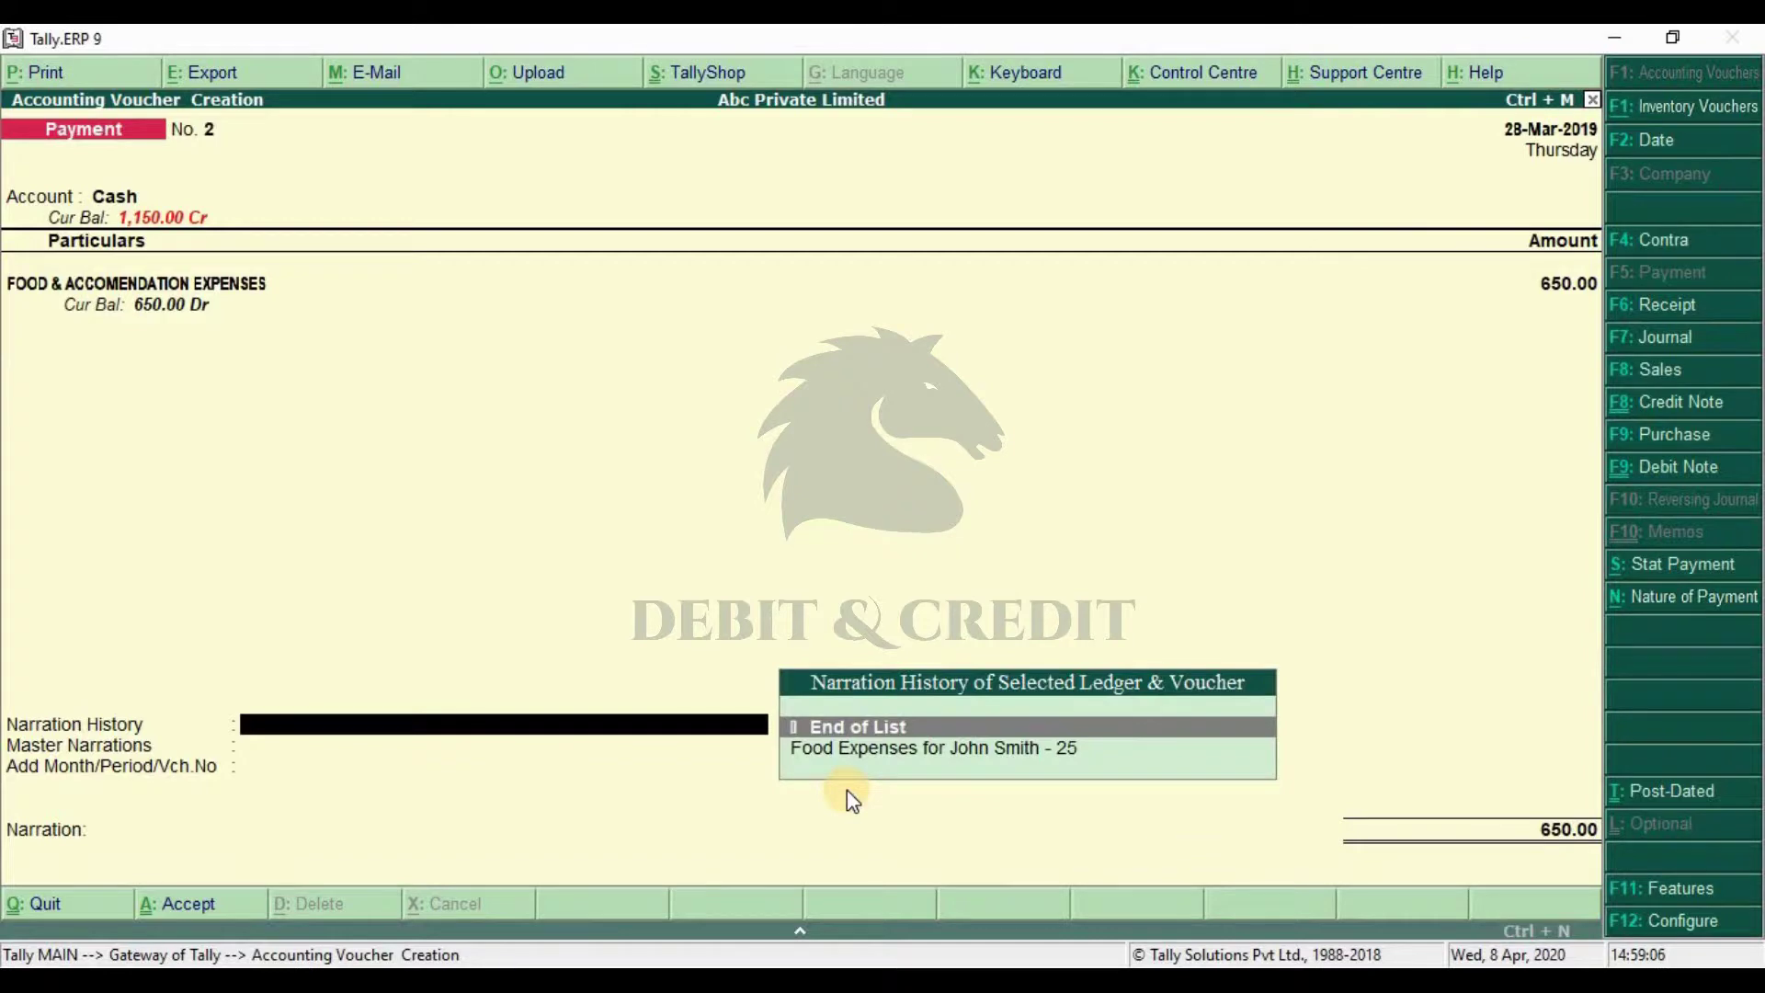
pyautogui.press('Down')
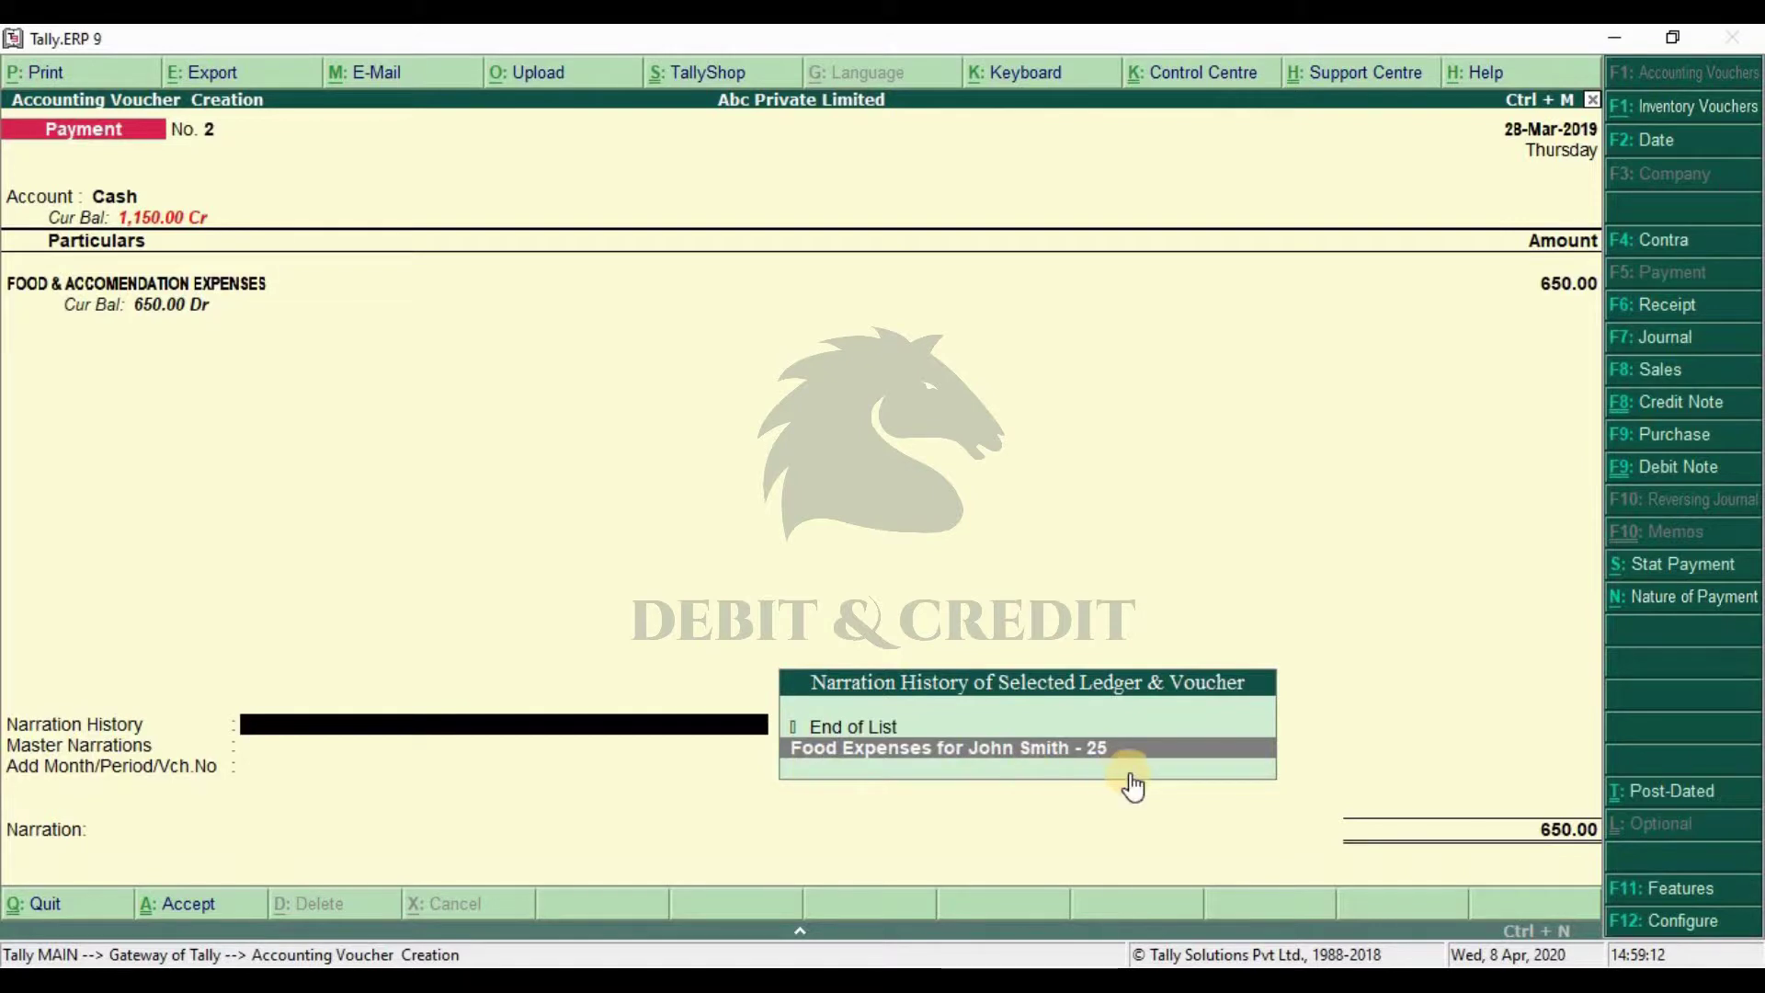
pyautogui.press('Return')
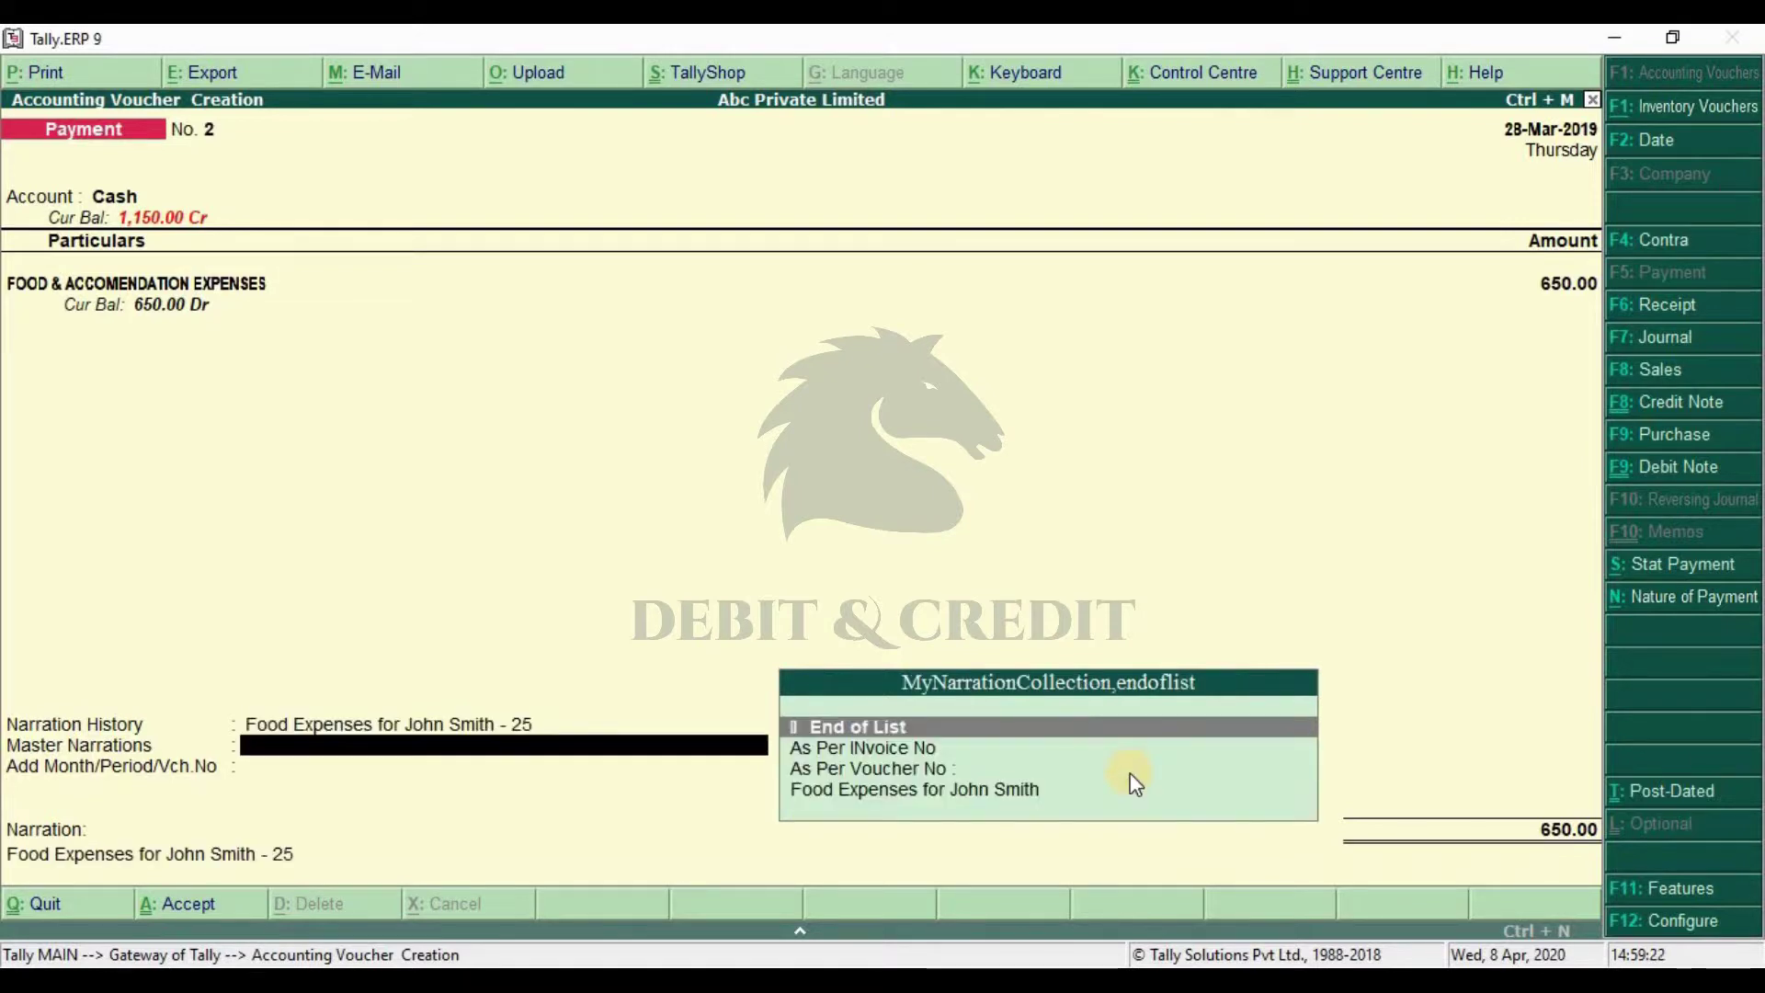
pyautogui.press('Down')
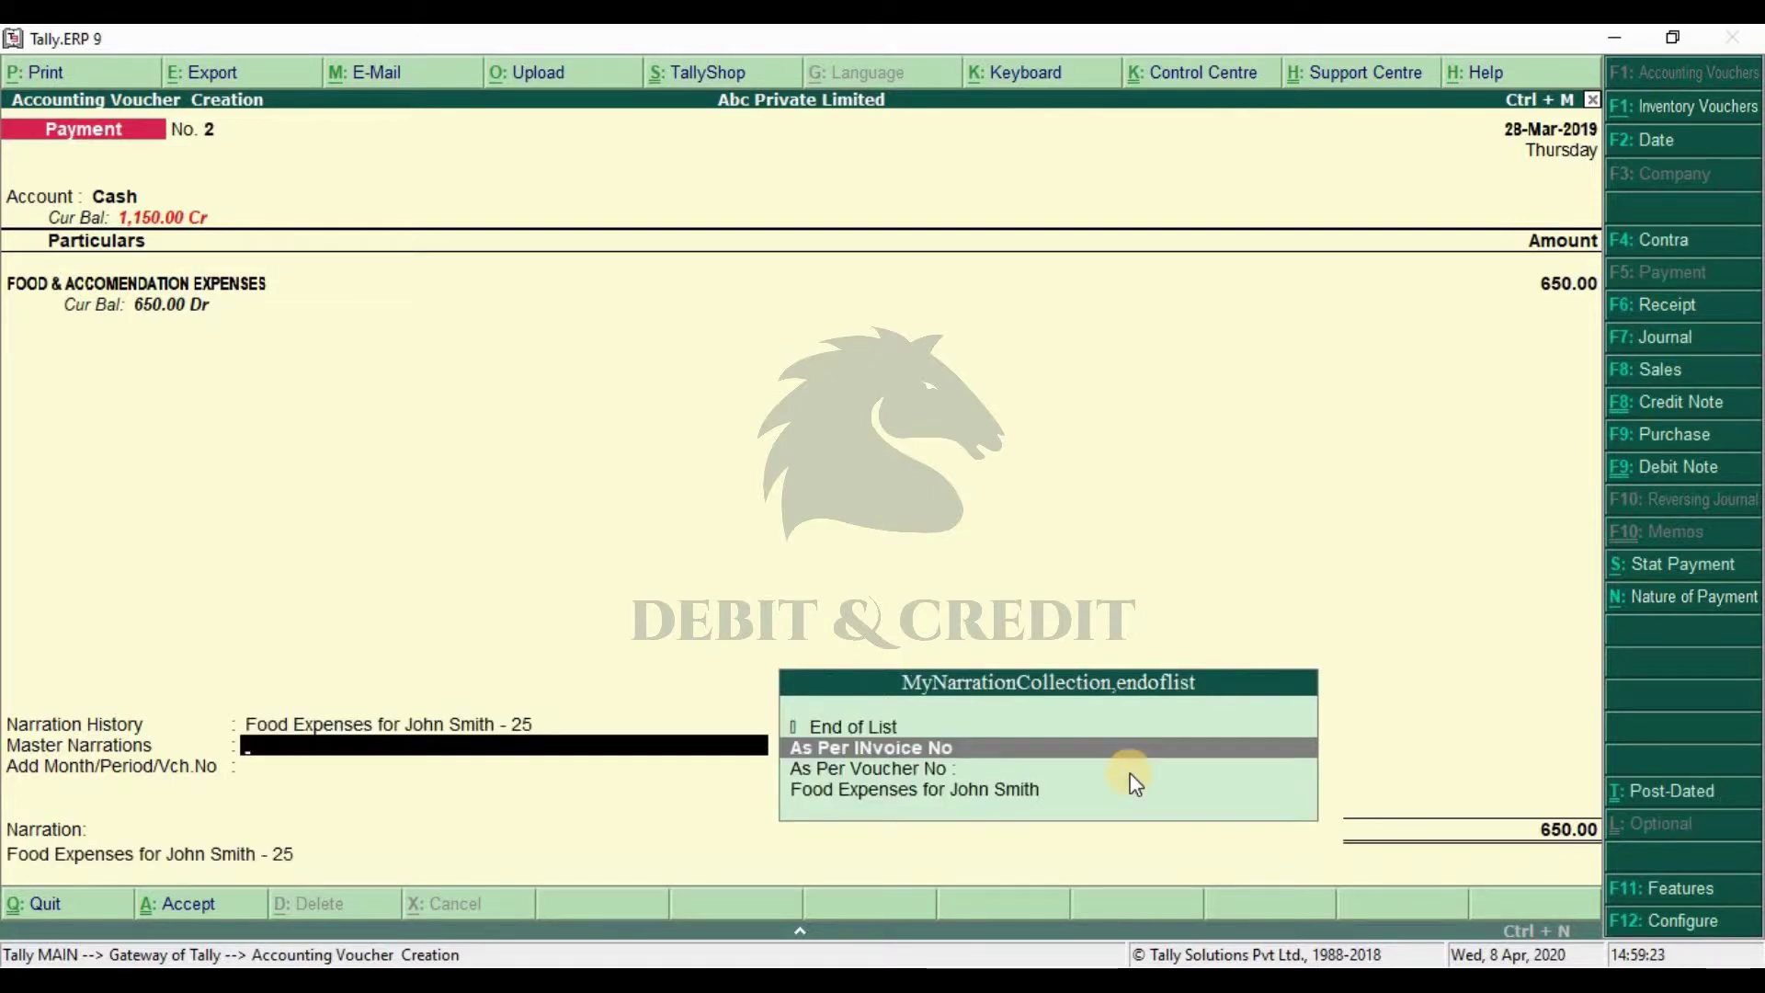
pyautogui.press('Return')
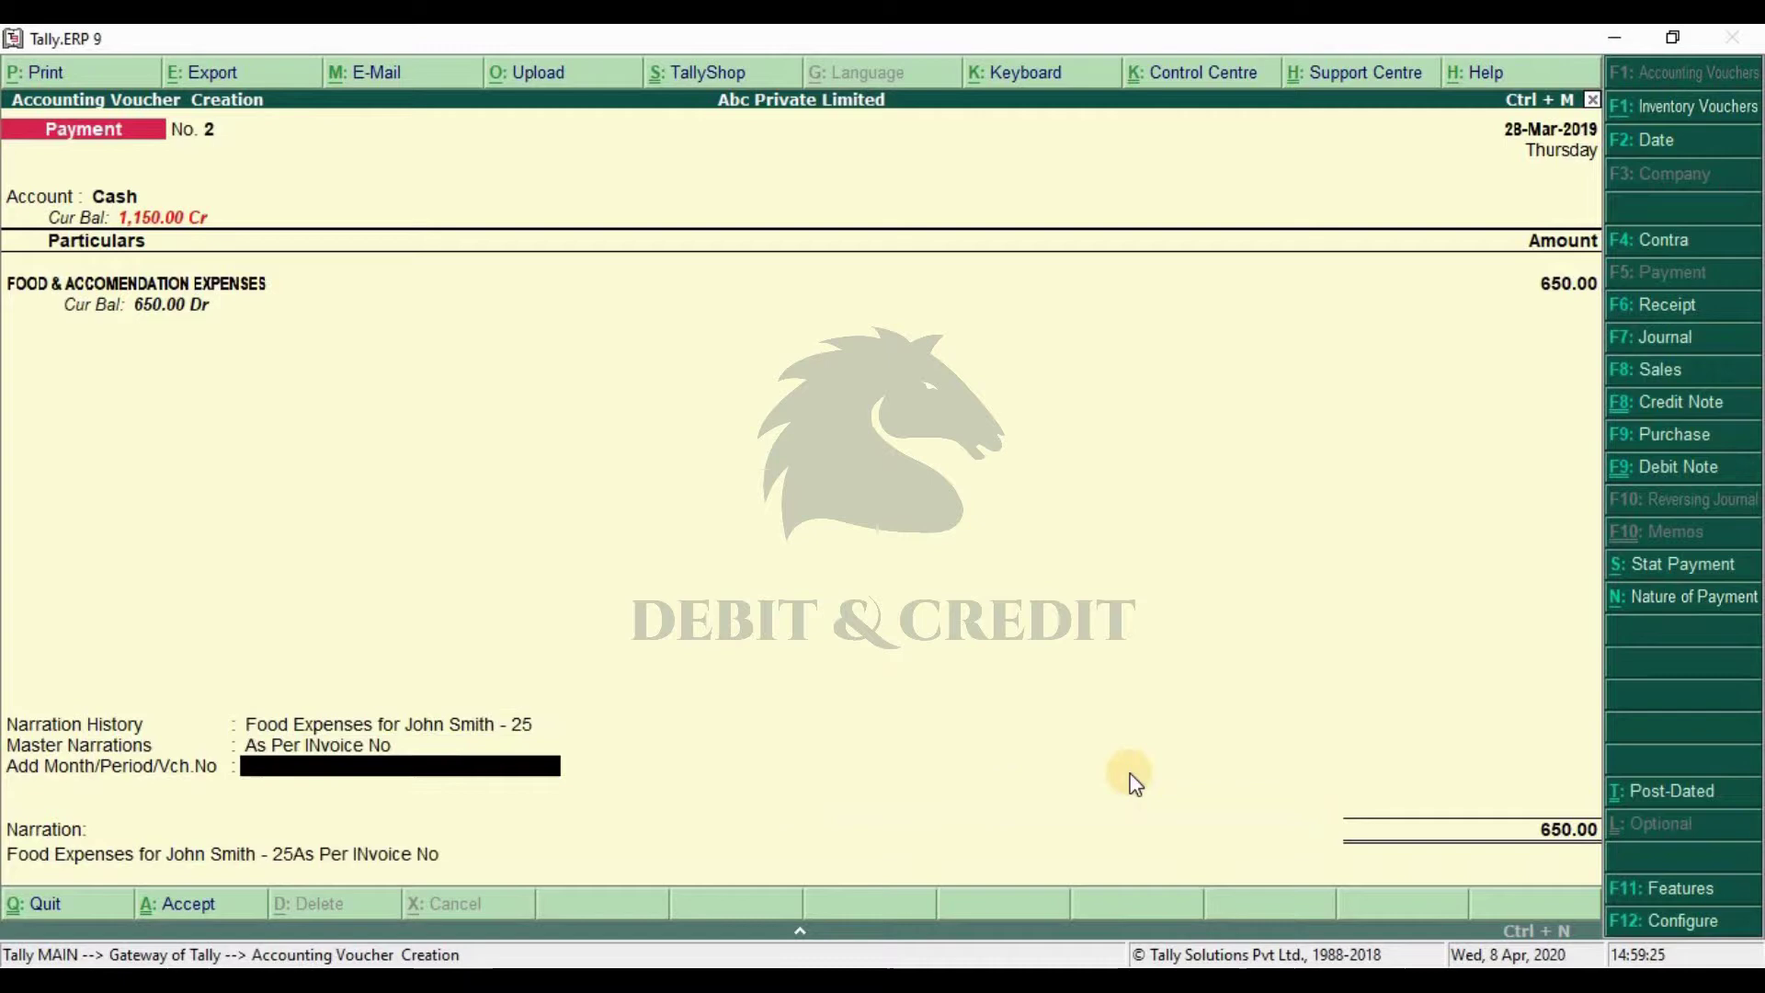